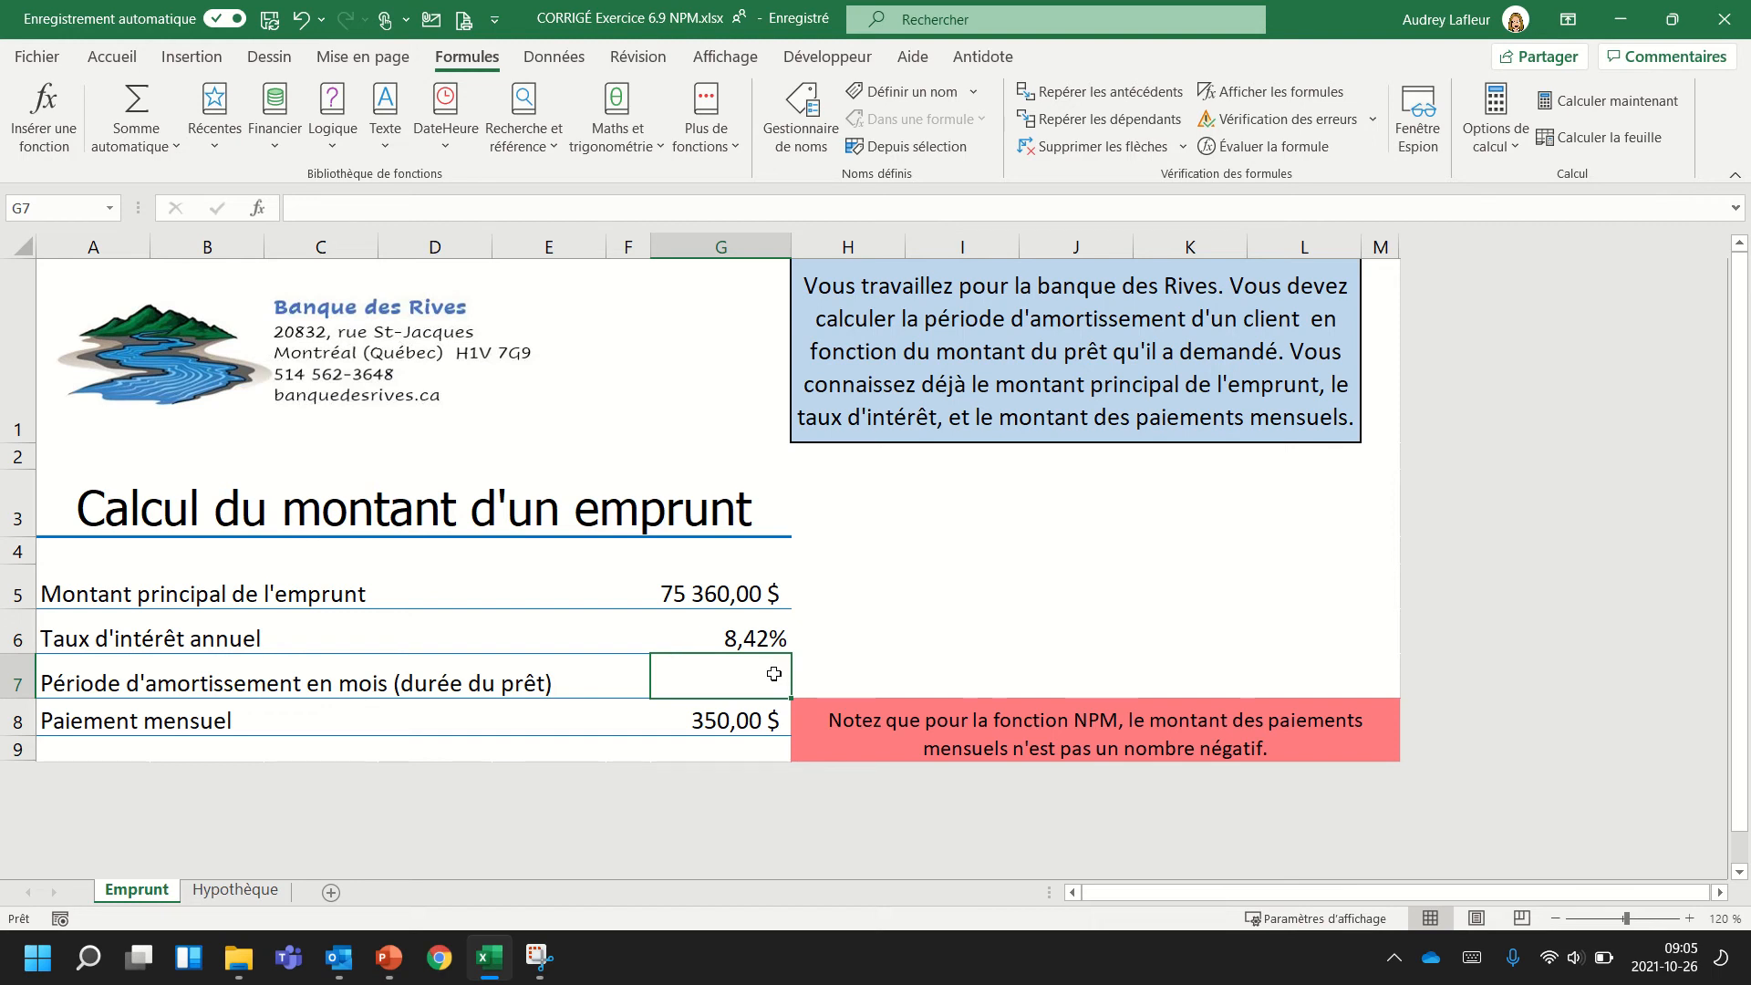
# Insert the financial function NPM in cell G7 for the loan's amortization period in months.
pyautogui.click(717, 598)
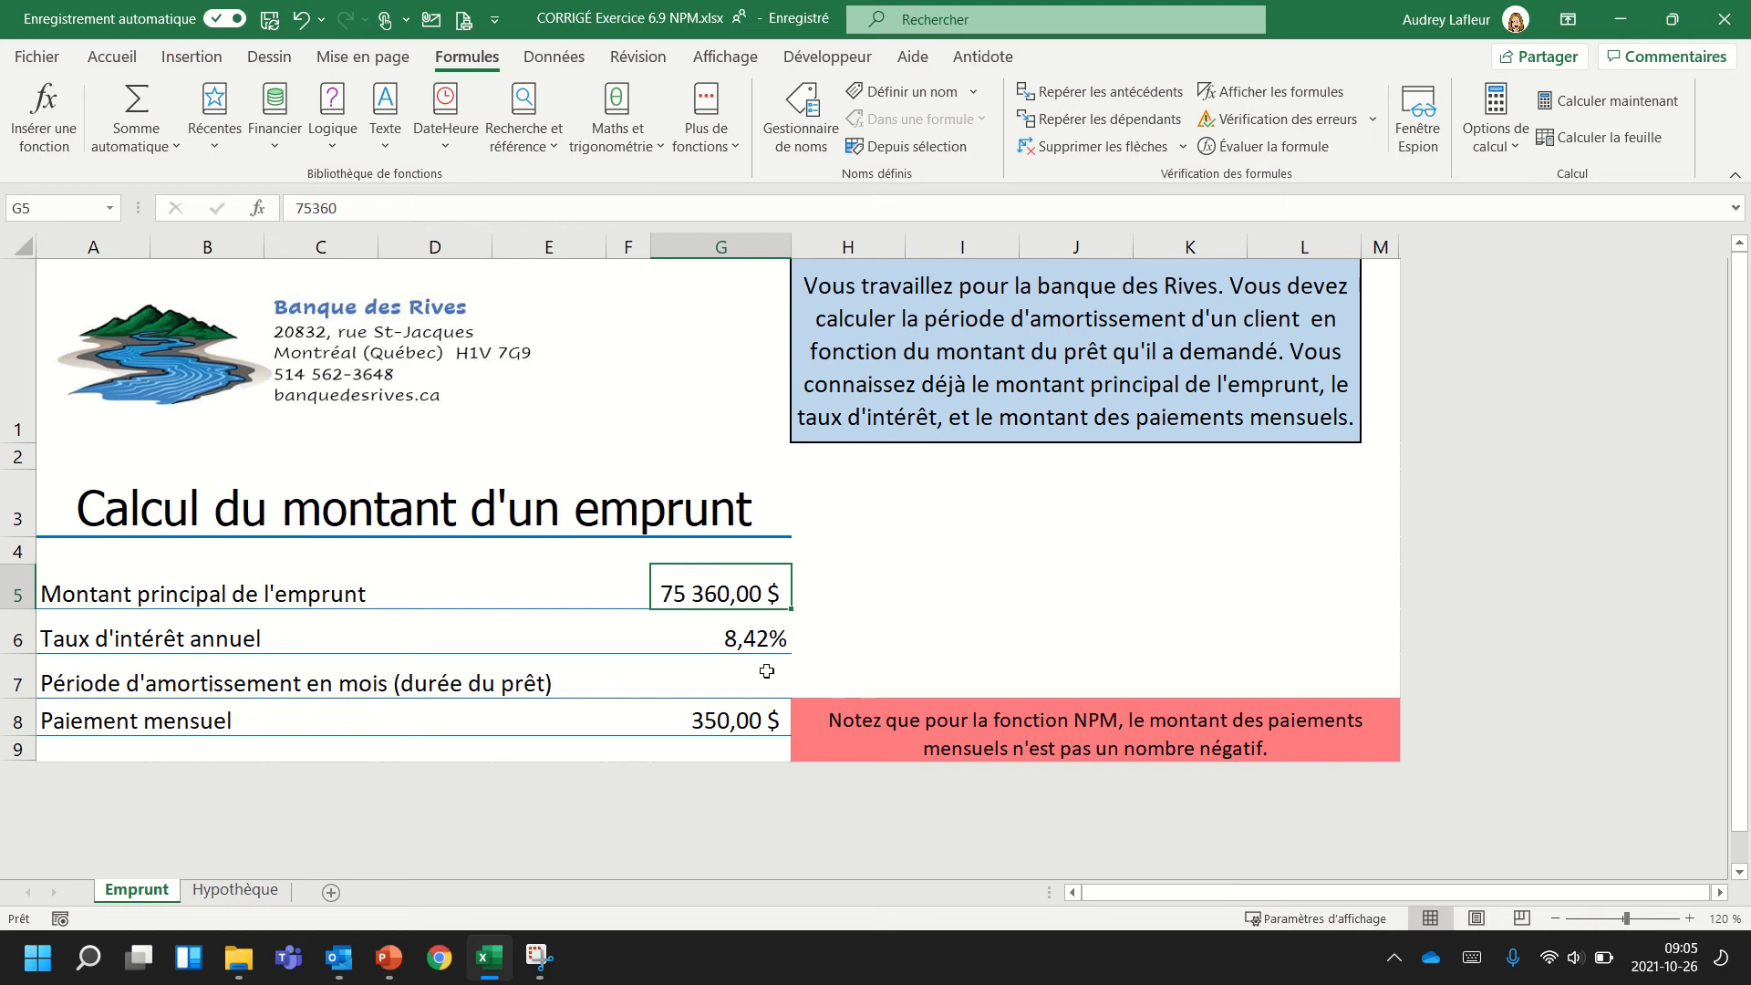
pyautogui.click(737, 628)
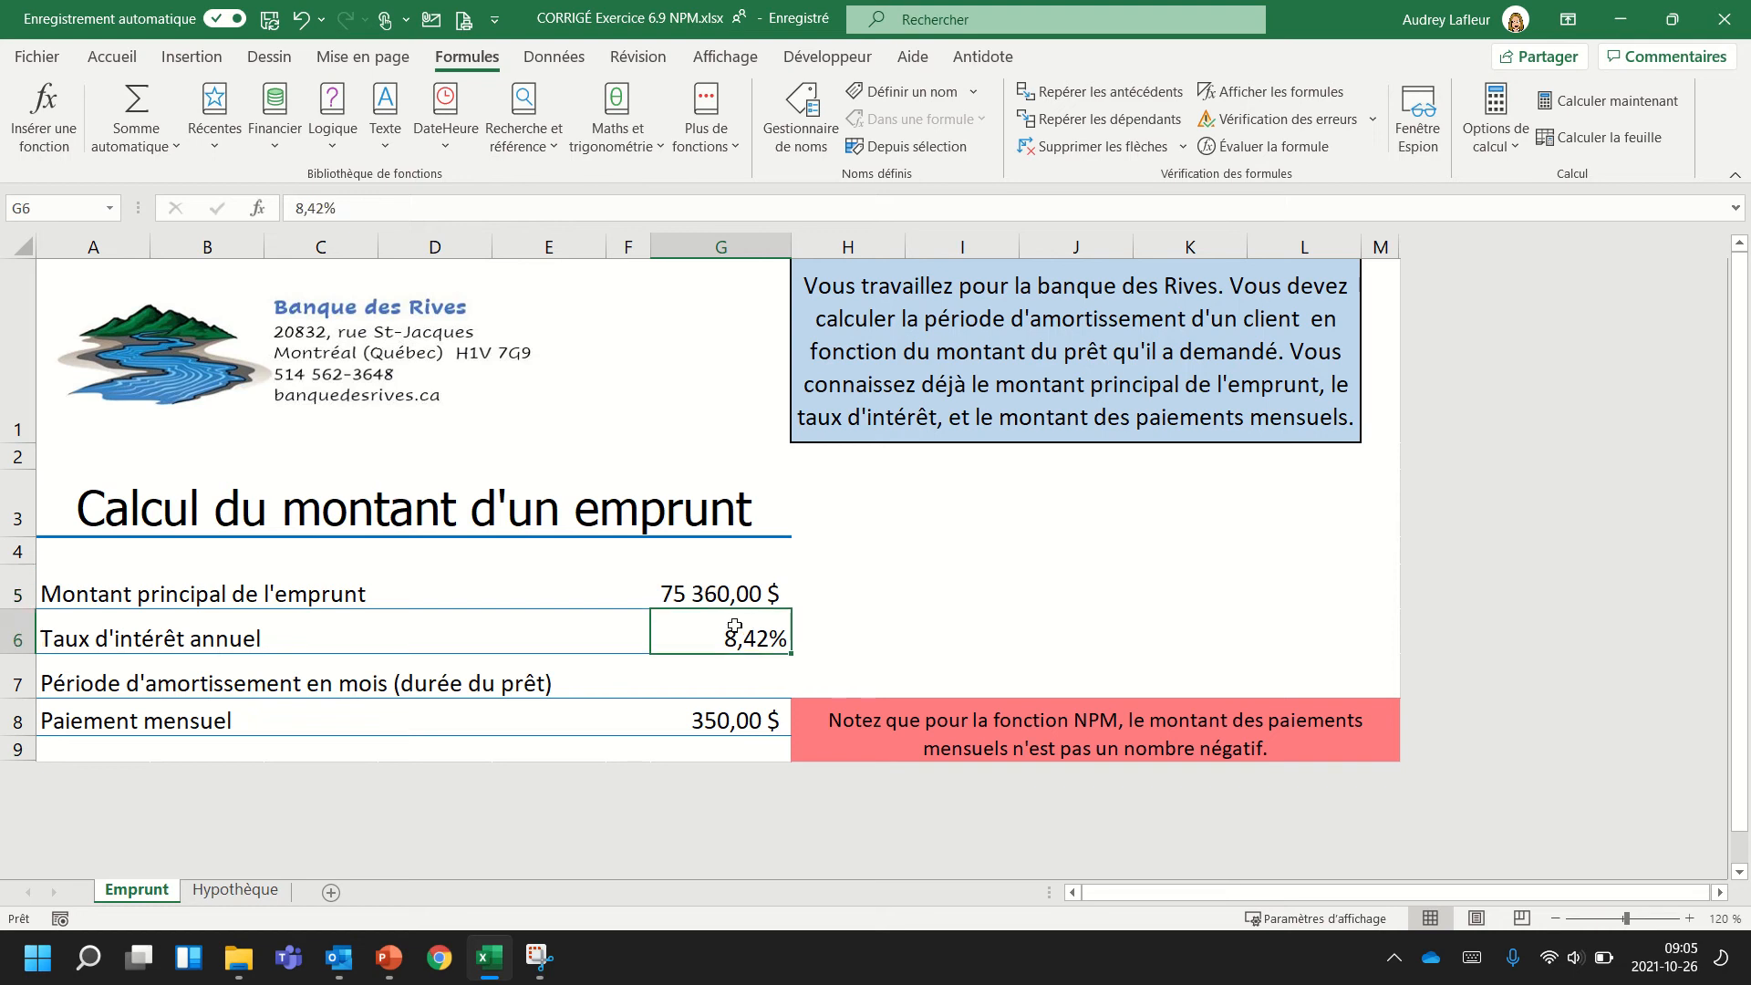
pyautogui.click(722, 727)
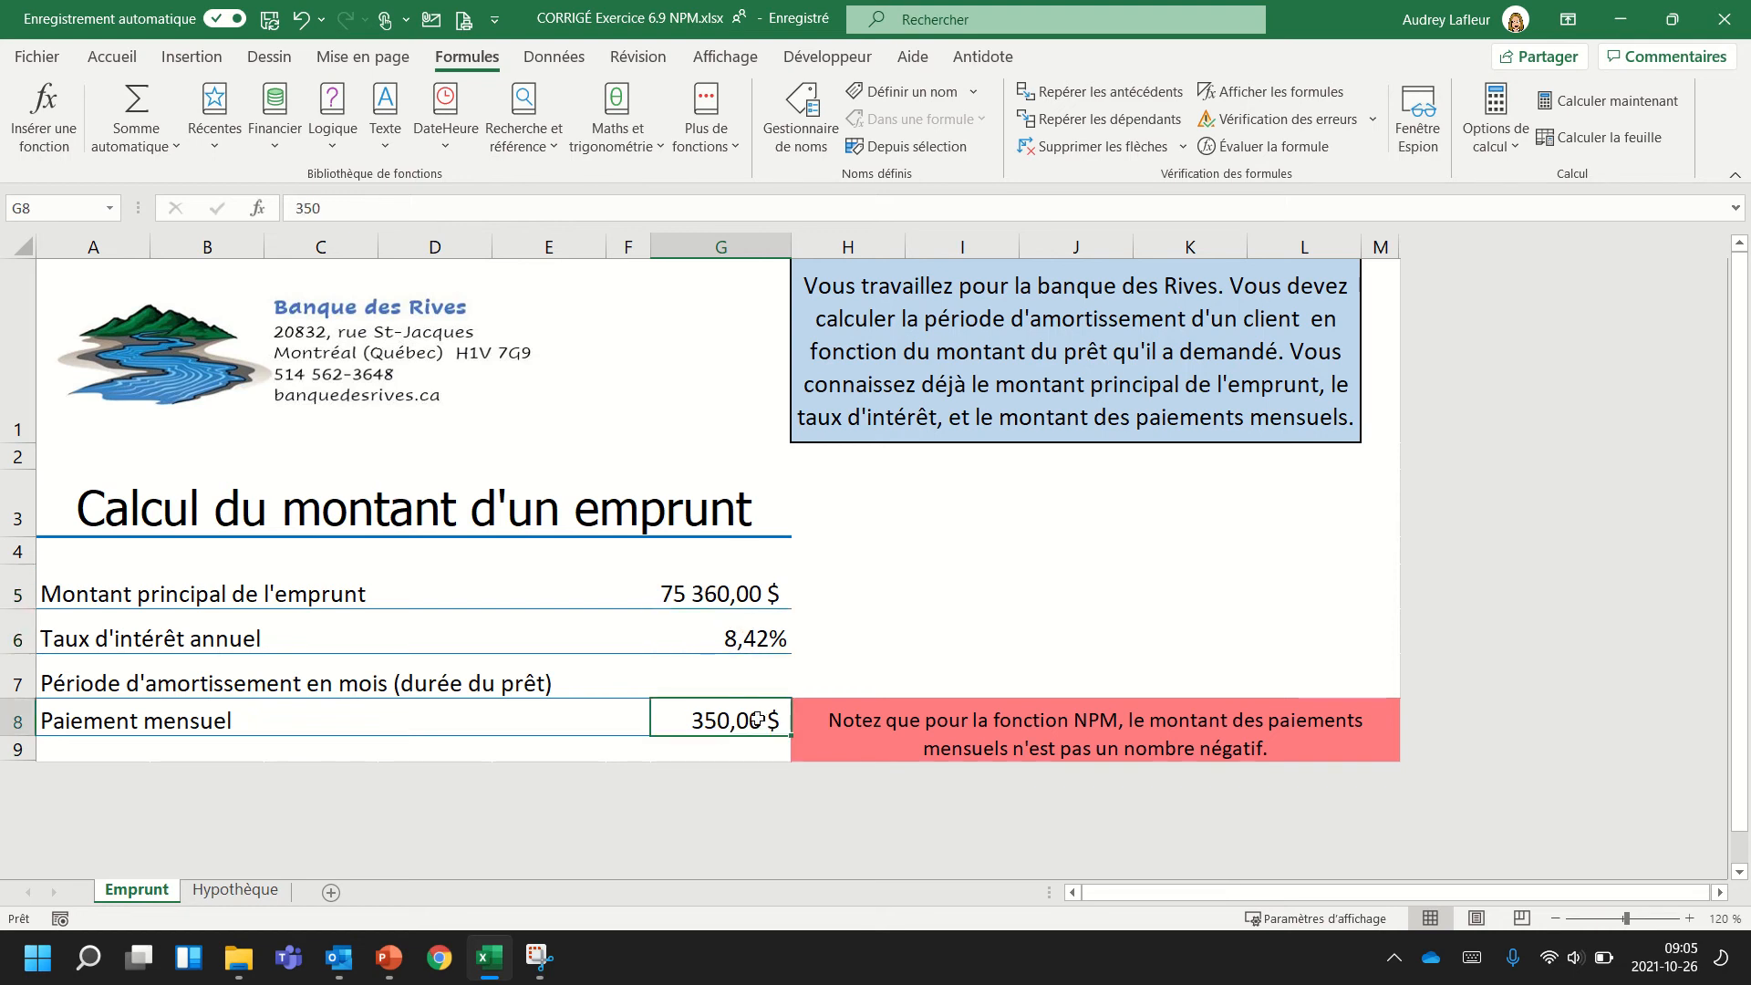
pyautogui.click(757, 681)
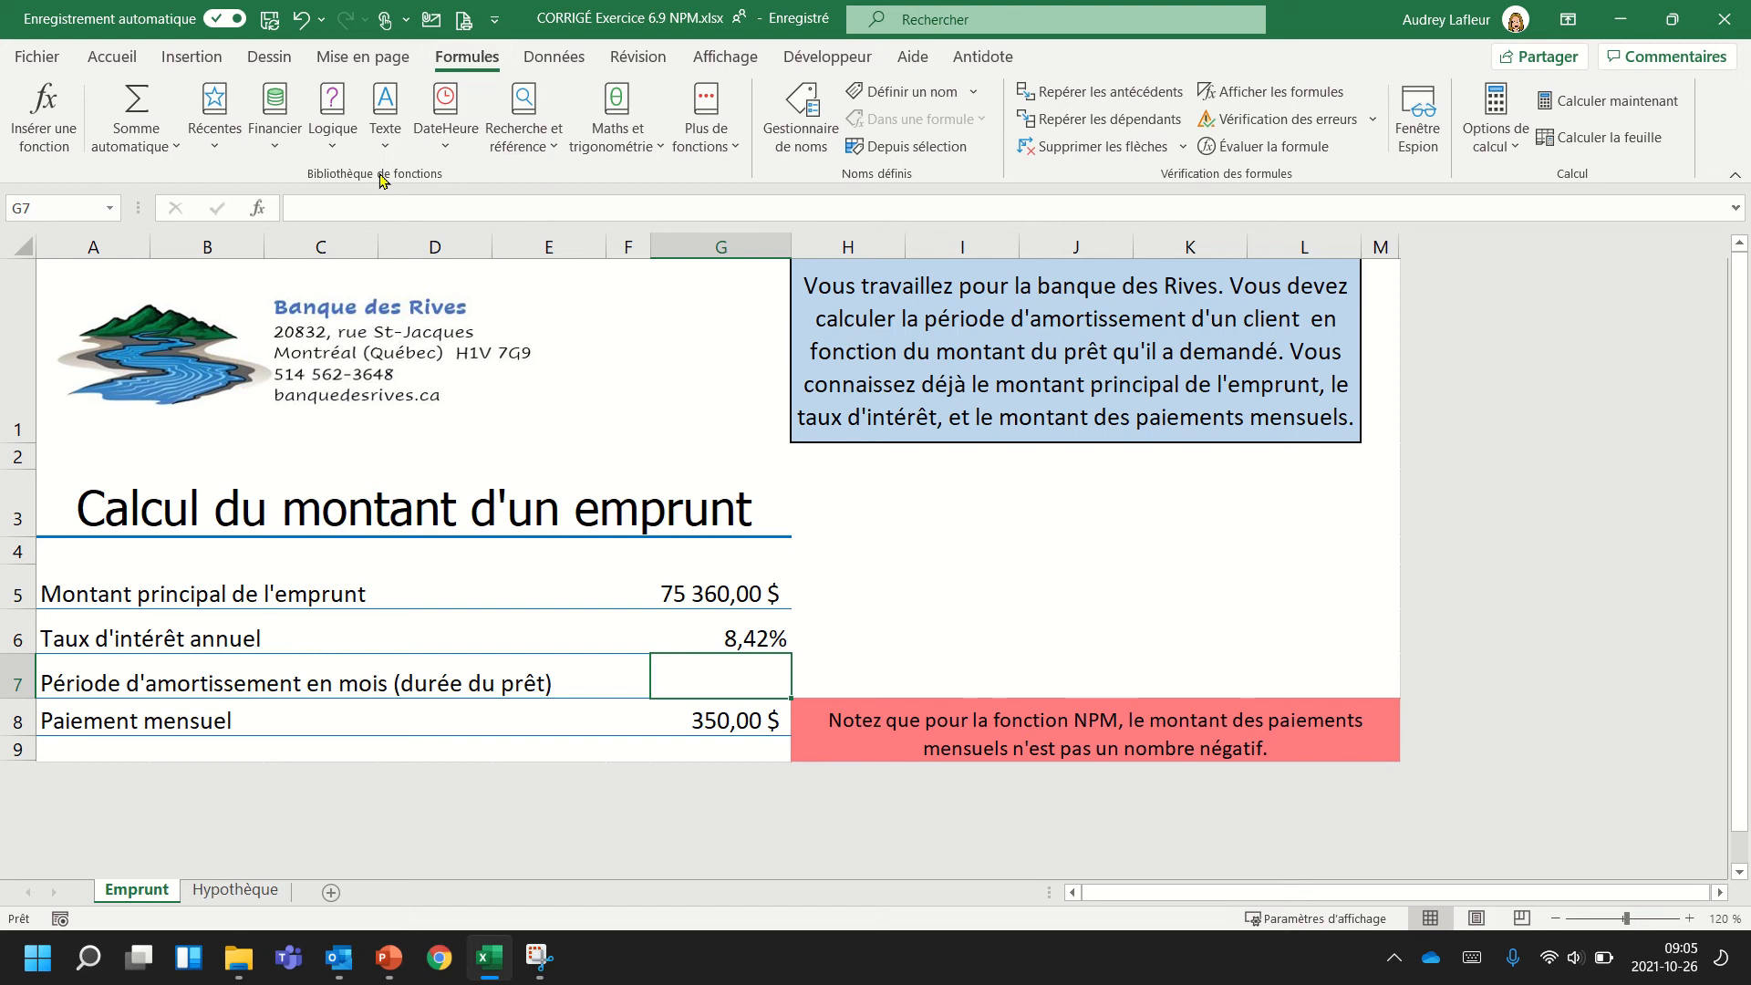
pyautogui.click(274, 149)
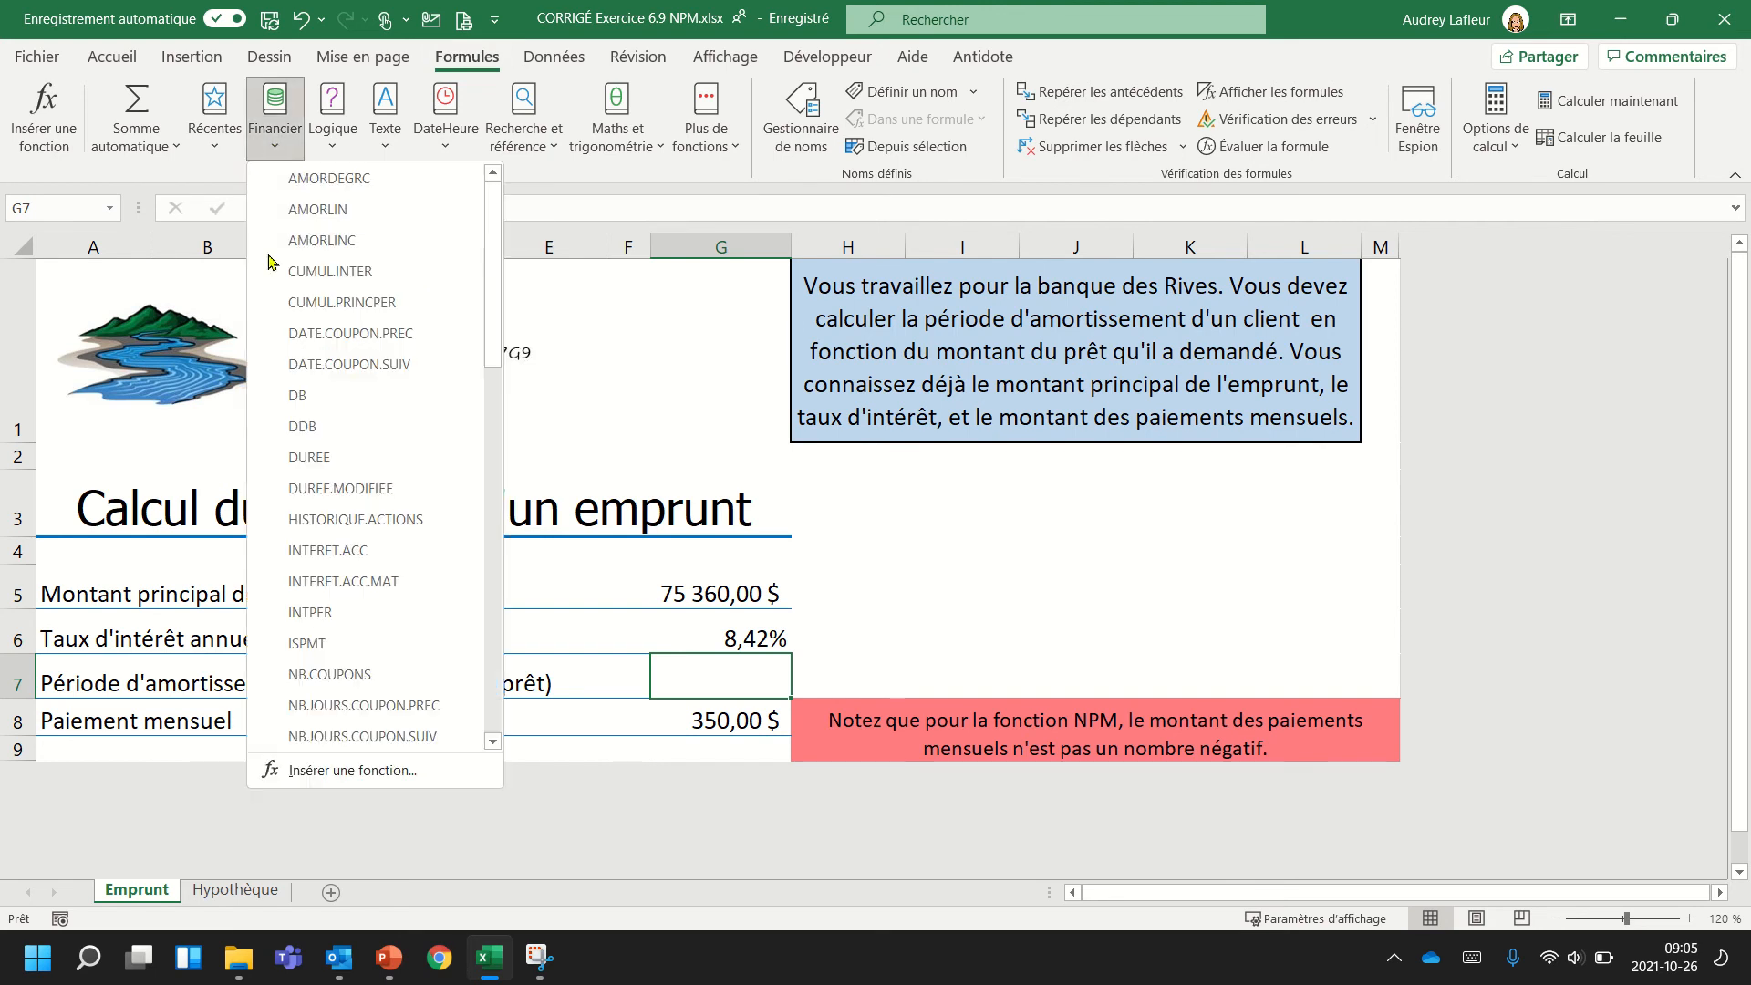
pyautogui.scroll(-3, 363, 419)
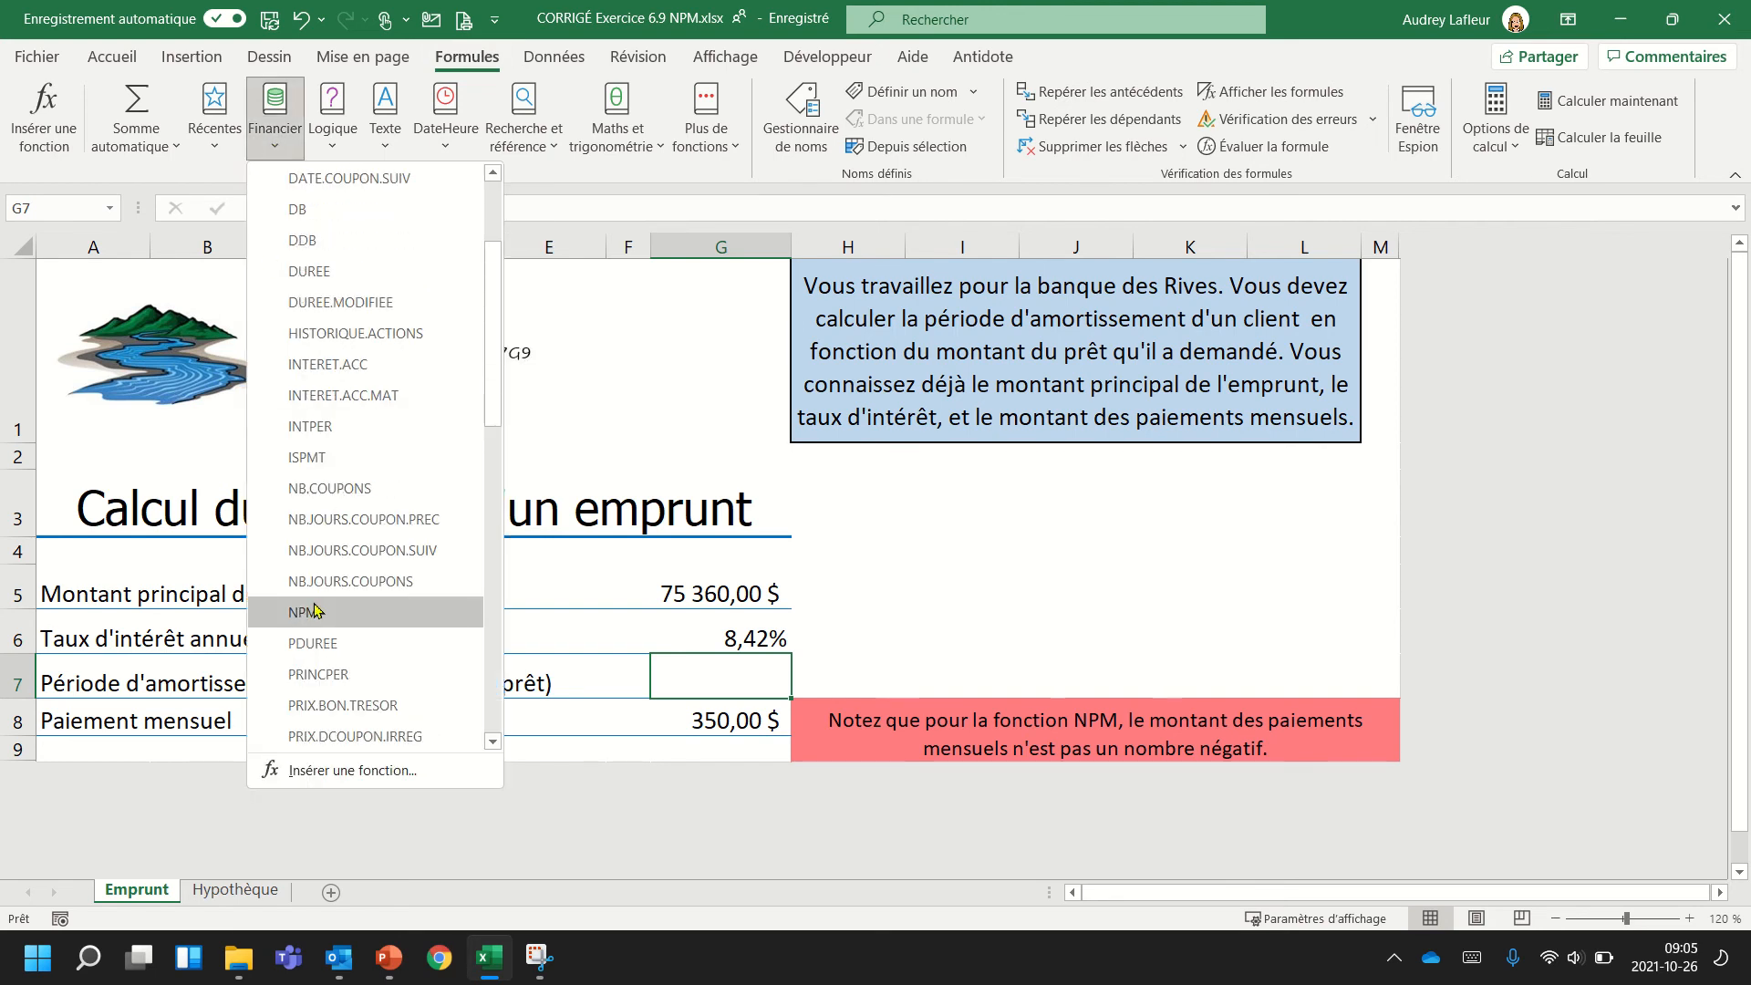
pyautogui.click(315, 611)
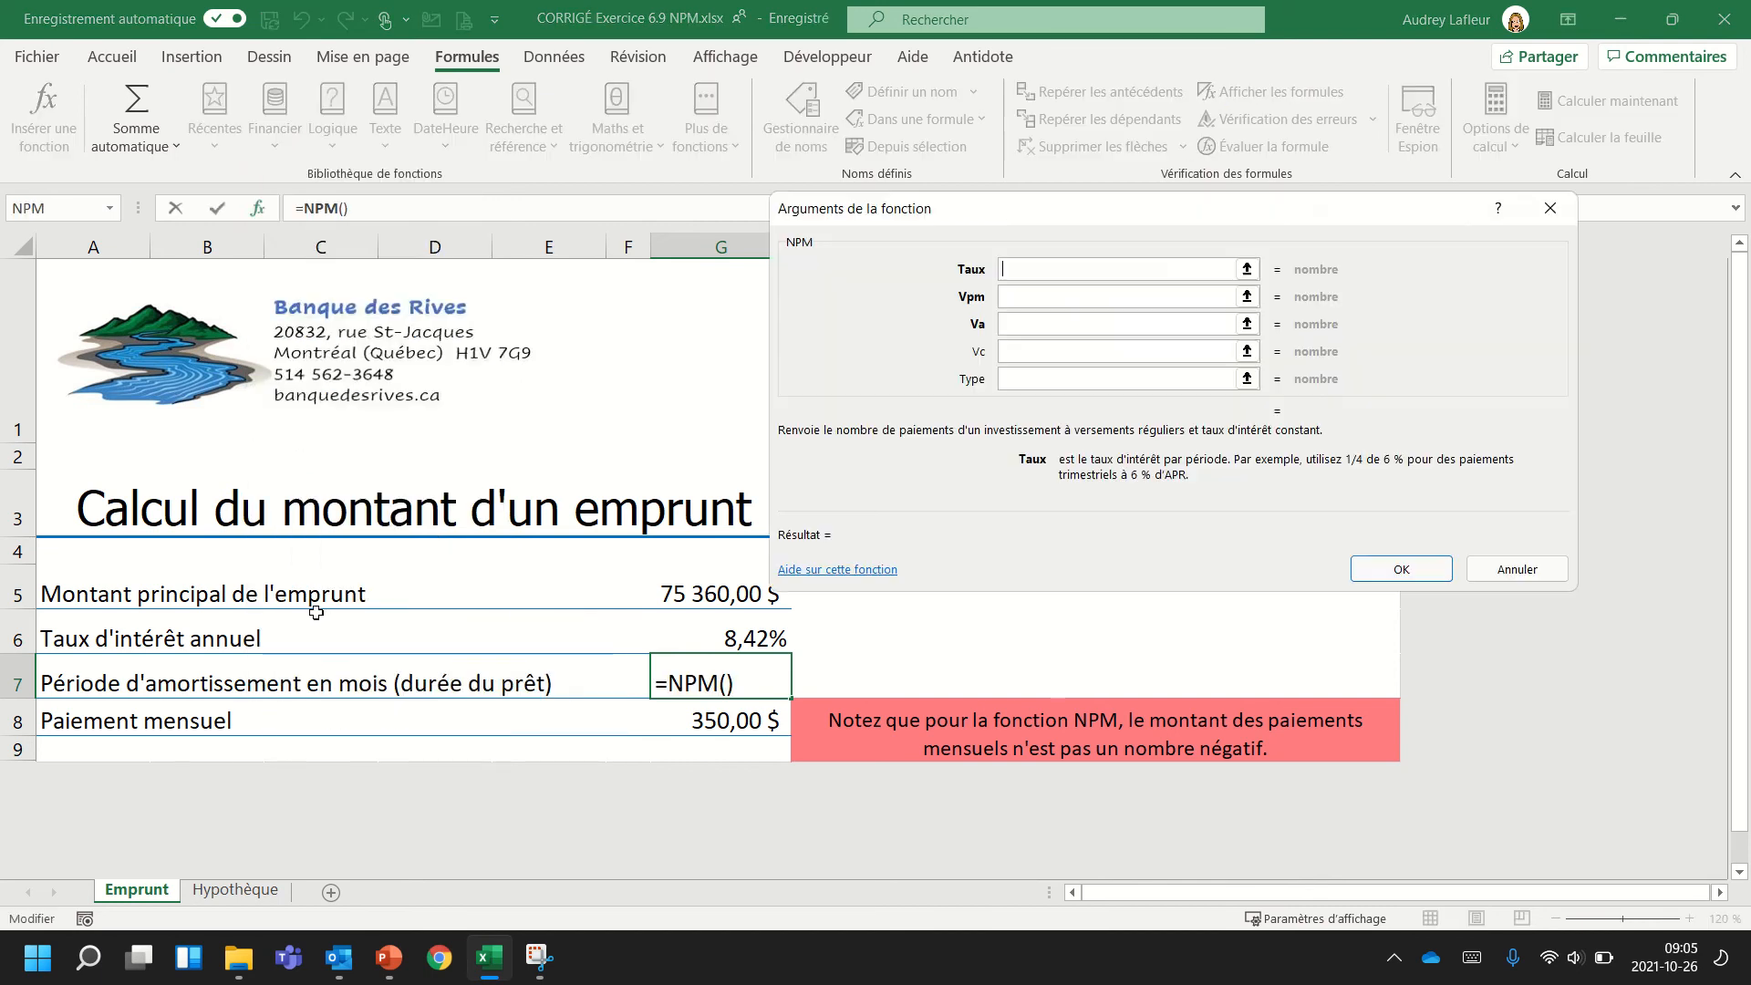
pyautogui.moveTo(1027, 206); pyautogui.dragTo(1043, 162)
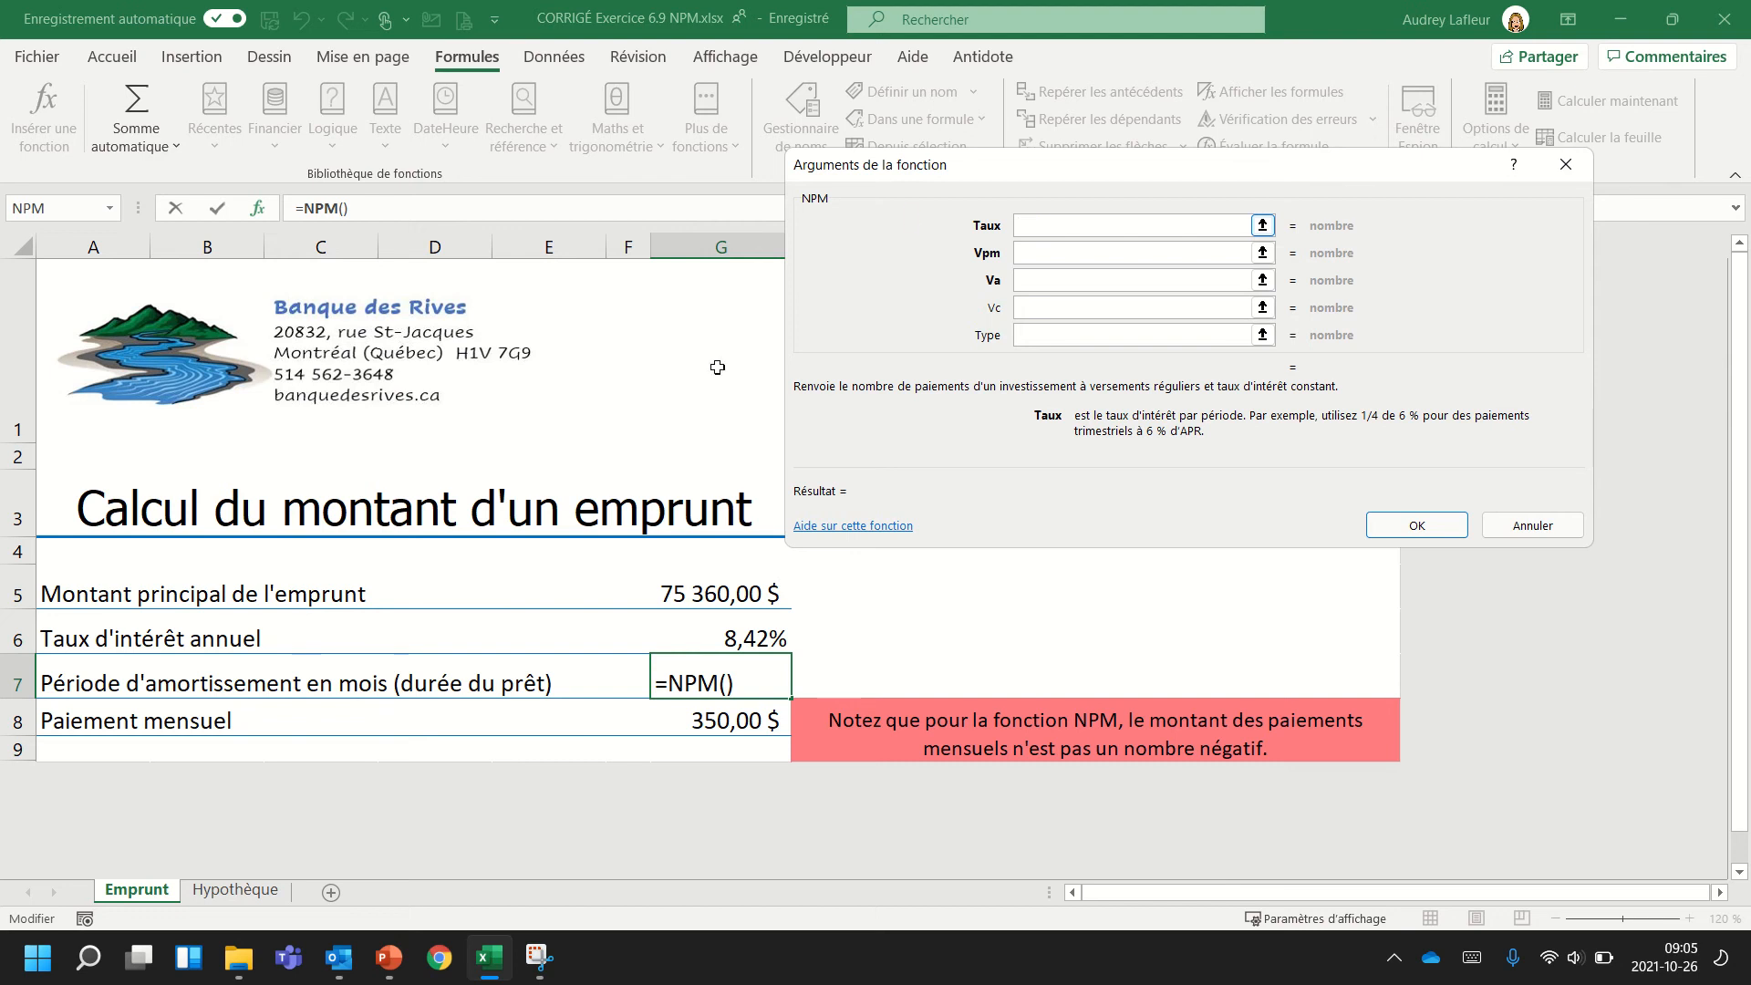
# Set the NPM arguments Taux to G6/12 and Vpm to G8 for the loan.
pyautogui.click(753, 635)
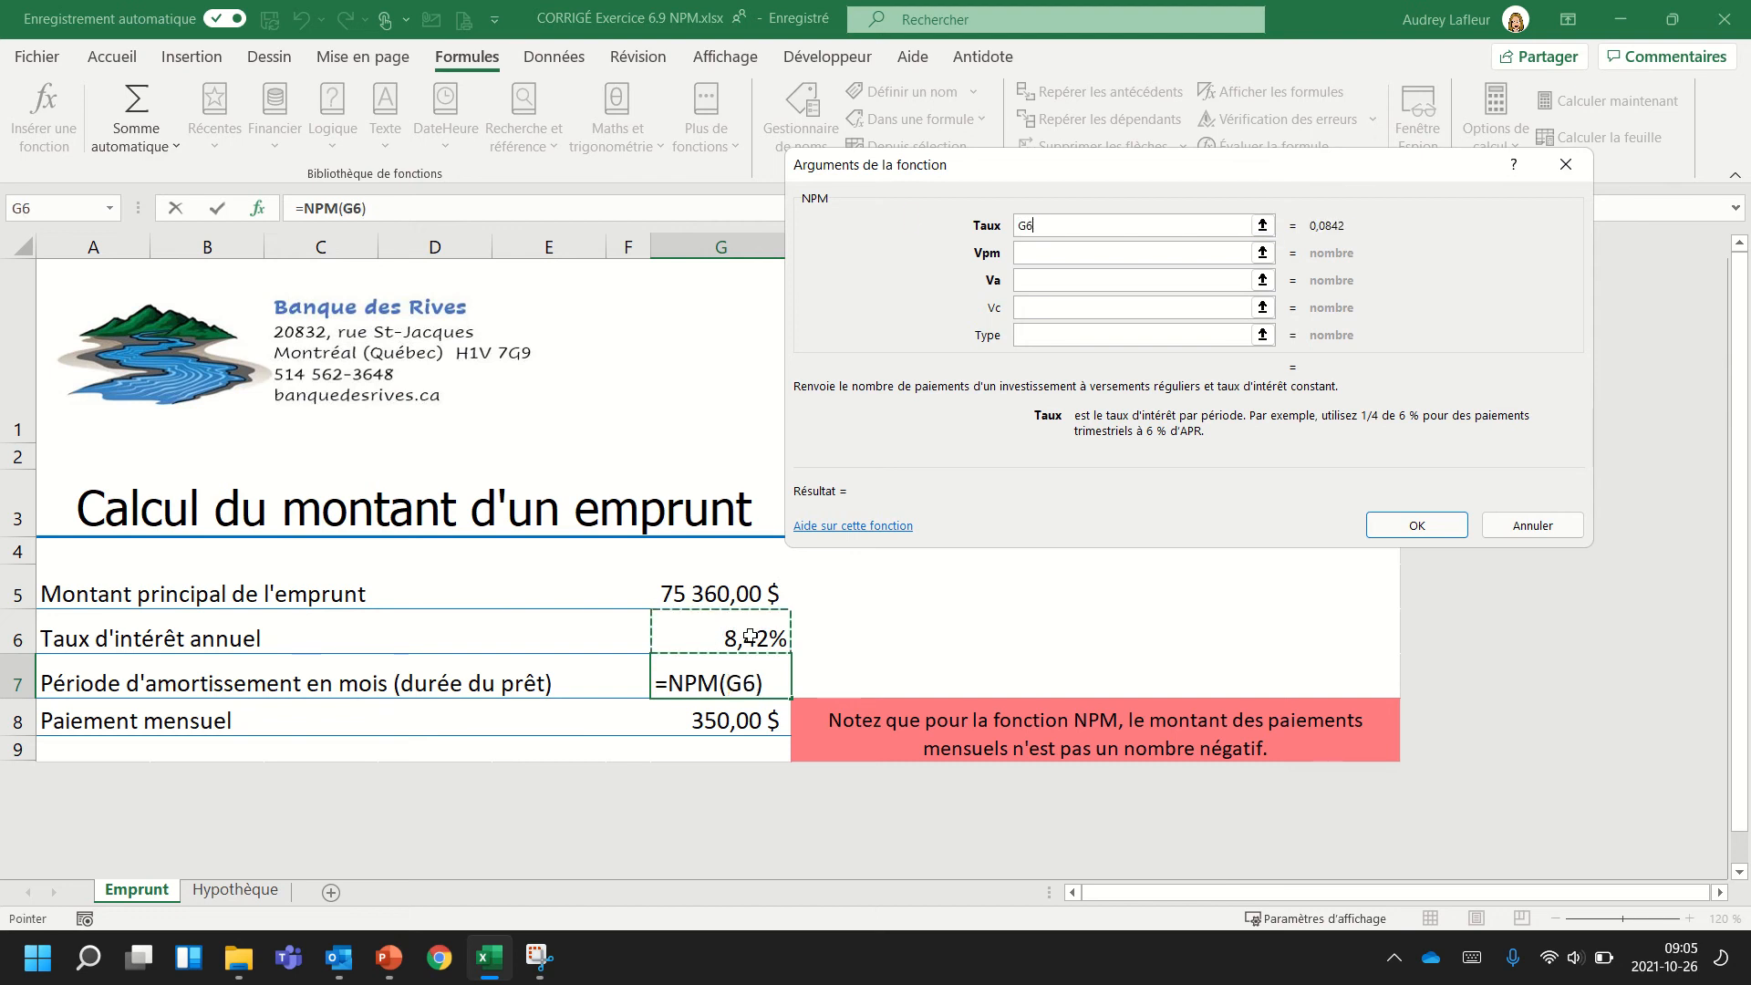
pyautogui.write('/12')
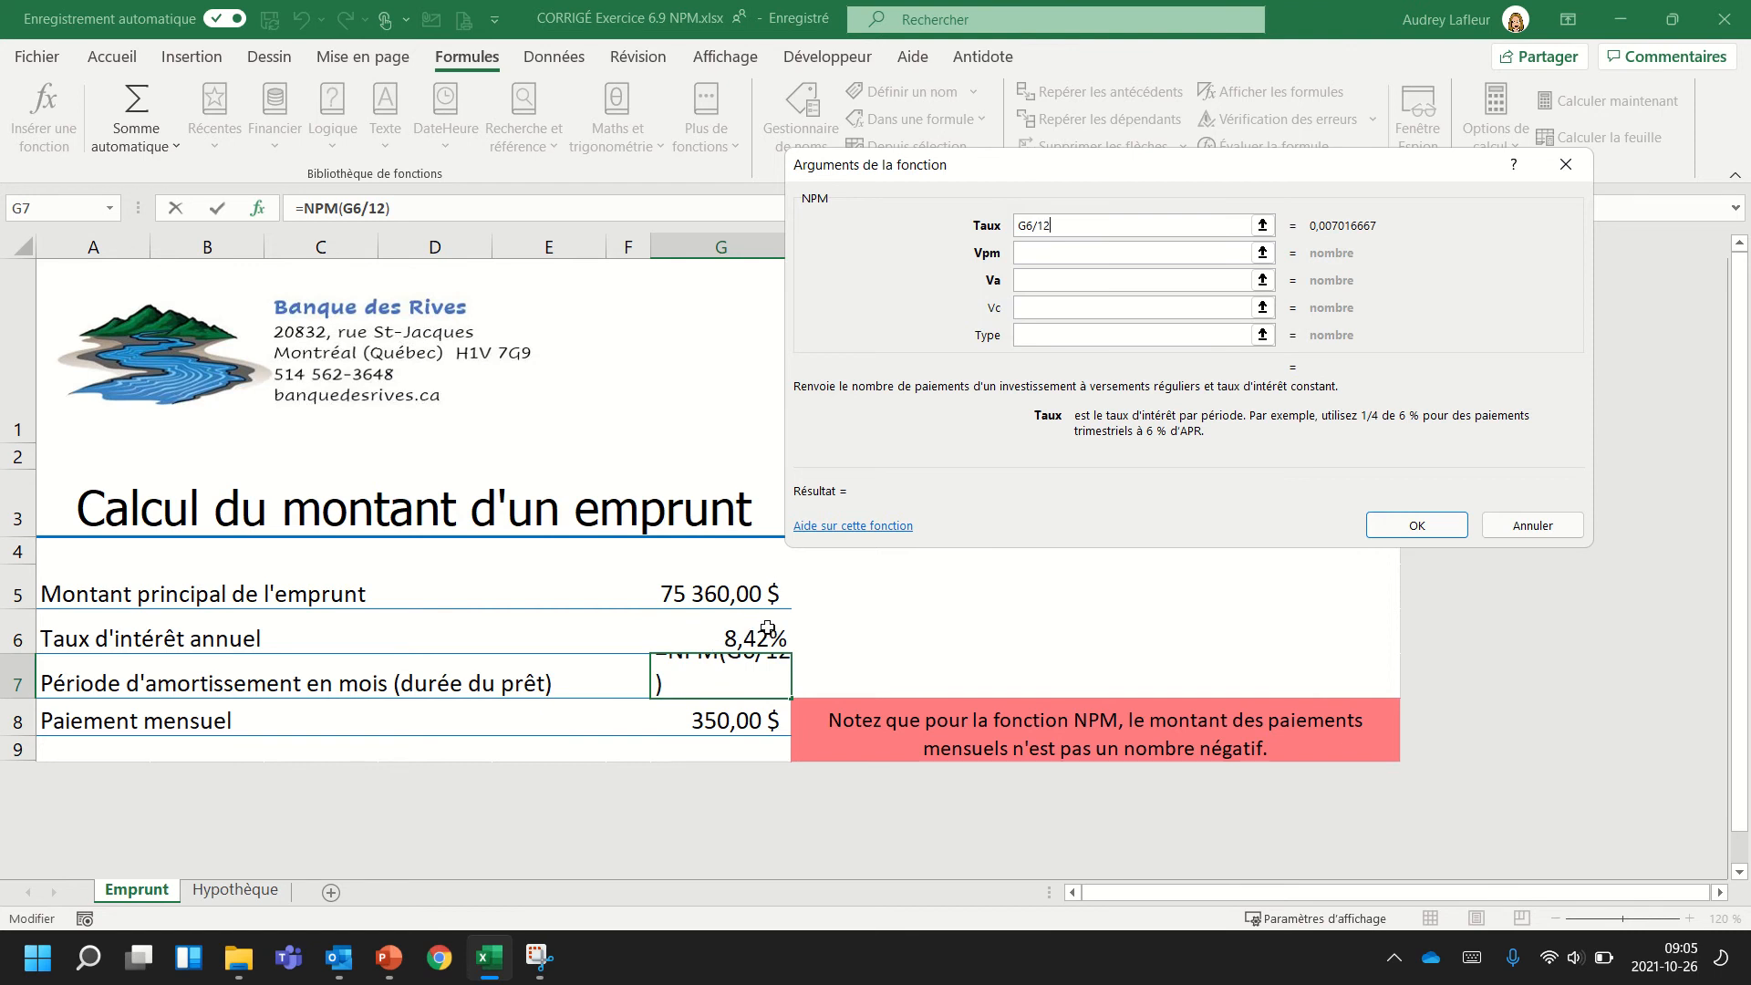
pyautogui.click(1027, 253)
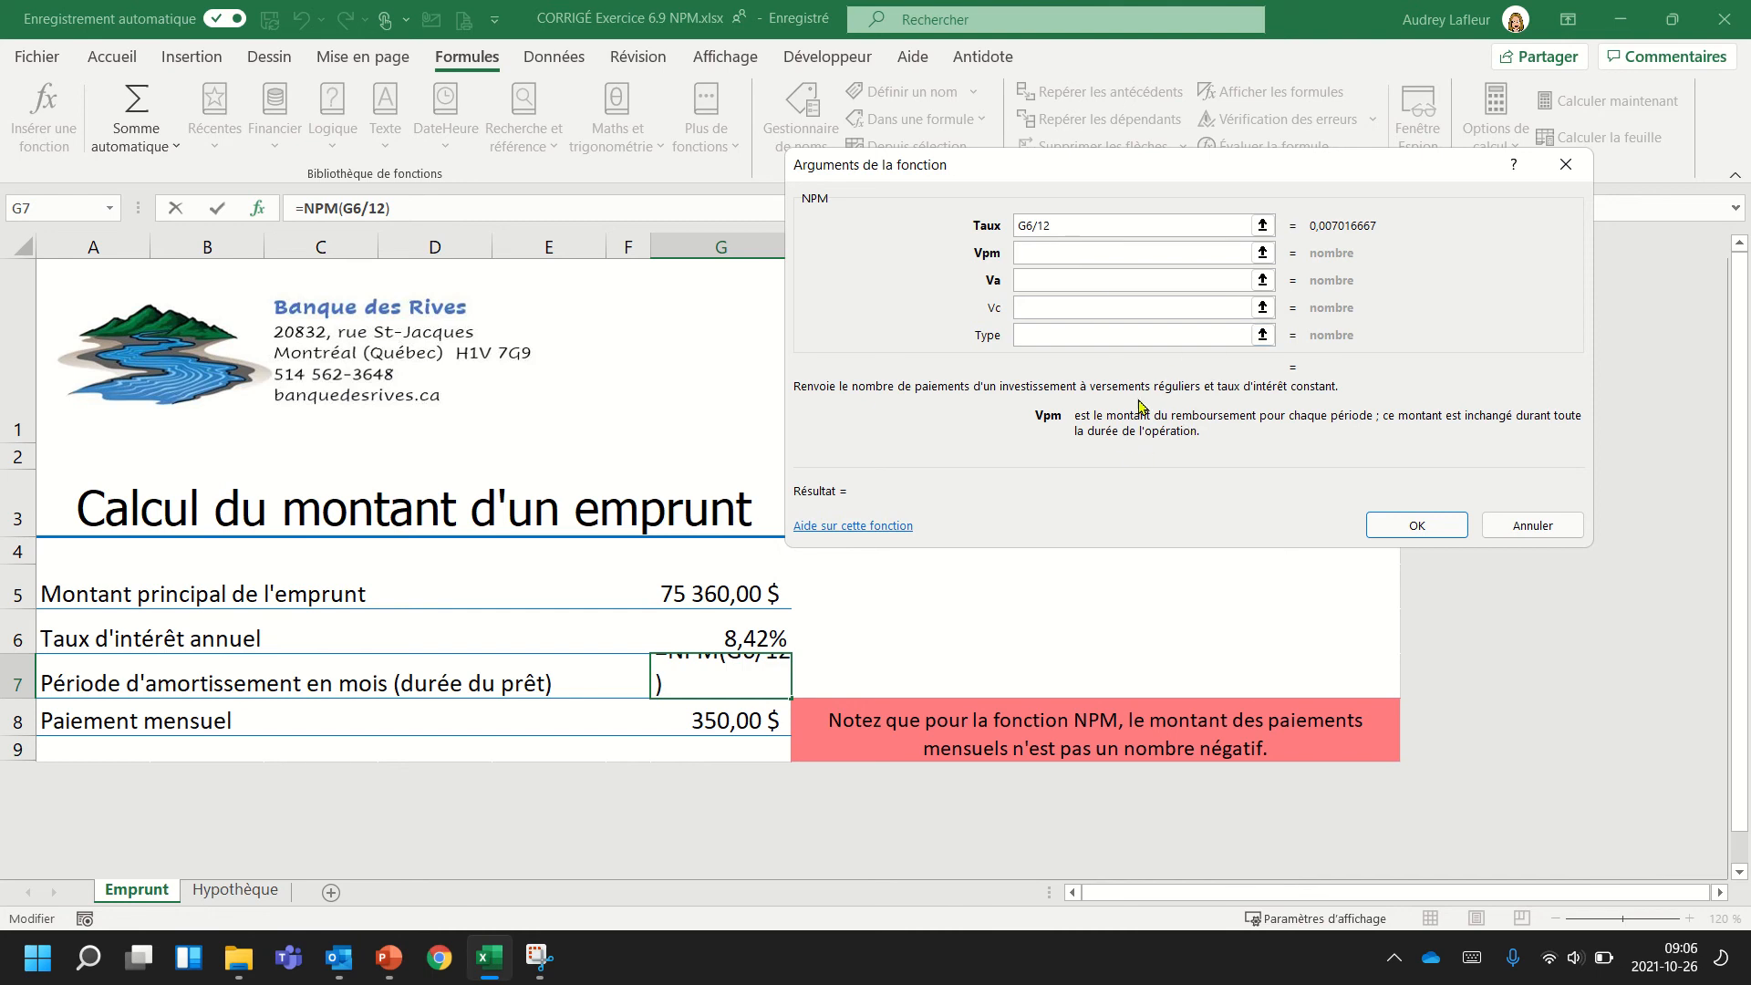
pyautogui.click(730, 722)
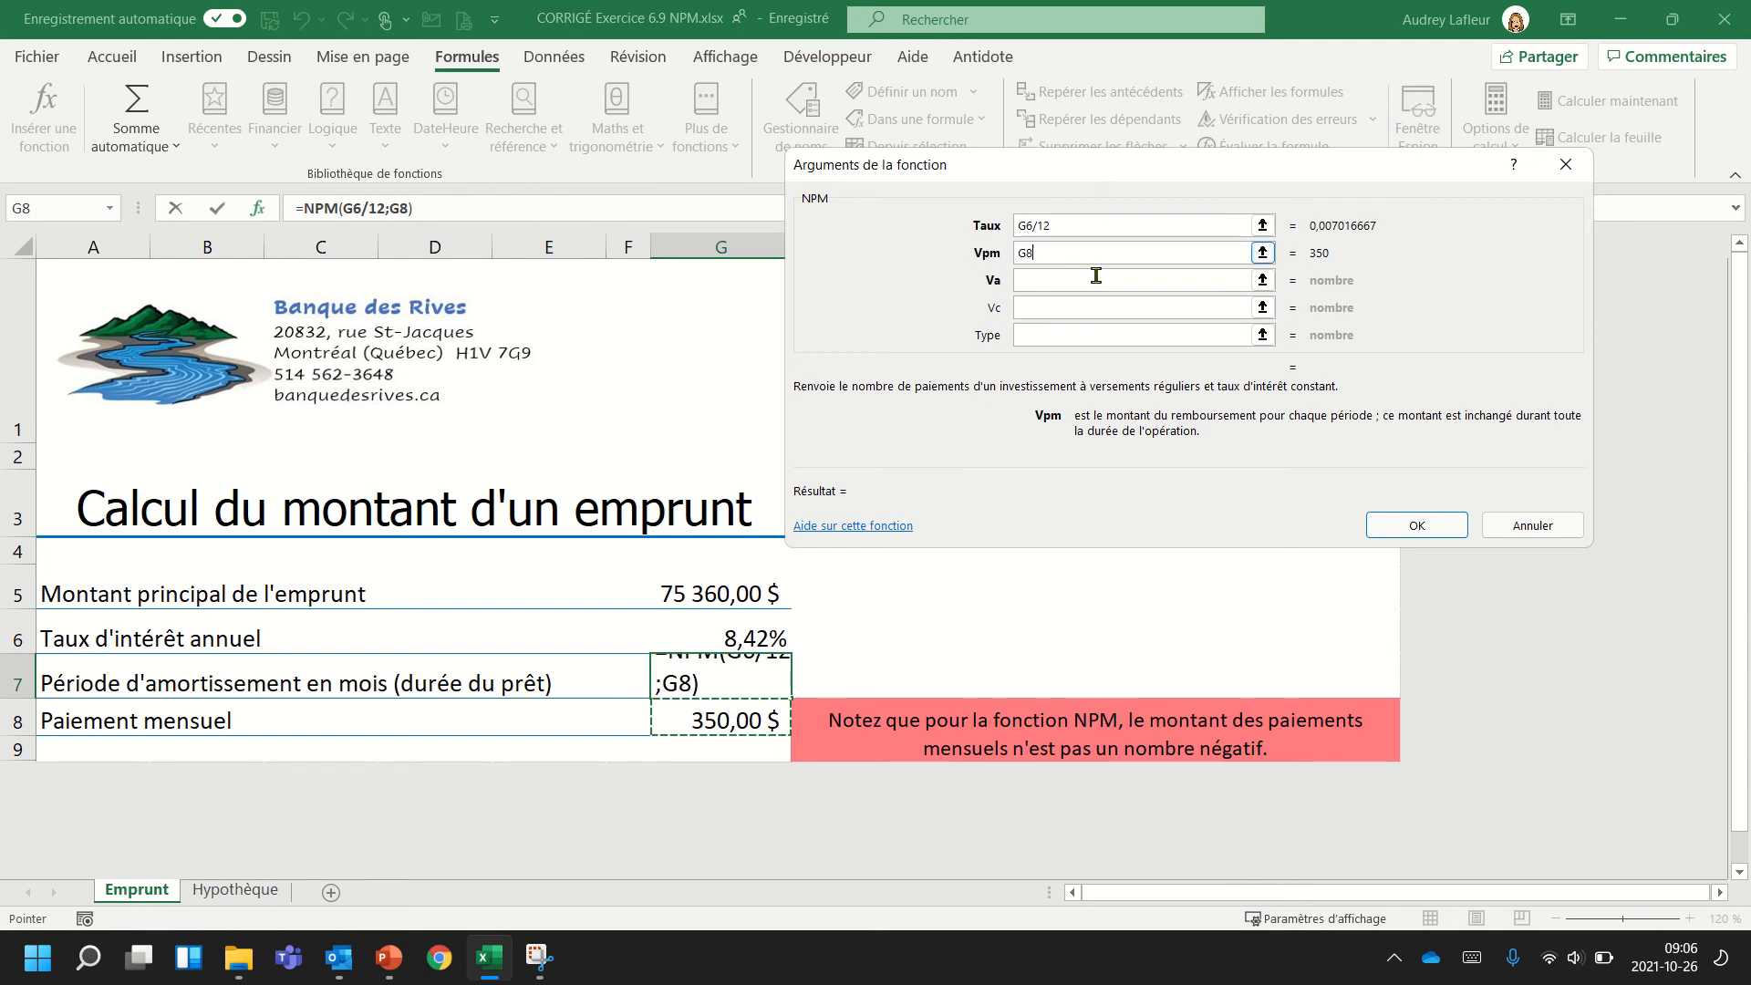
# Set Va to 0 and Vc to -G5, leave Type empty, and accept the loan's NPM formula.
pyautogui.click(1039, 279)
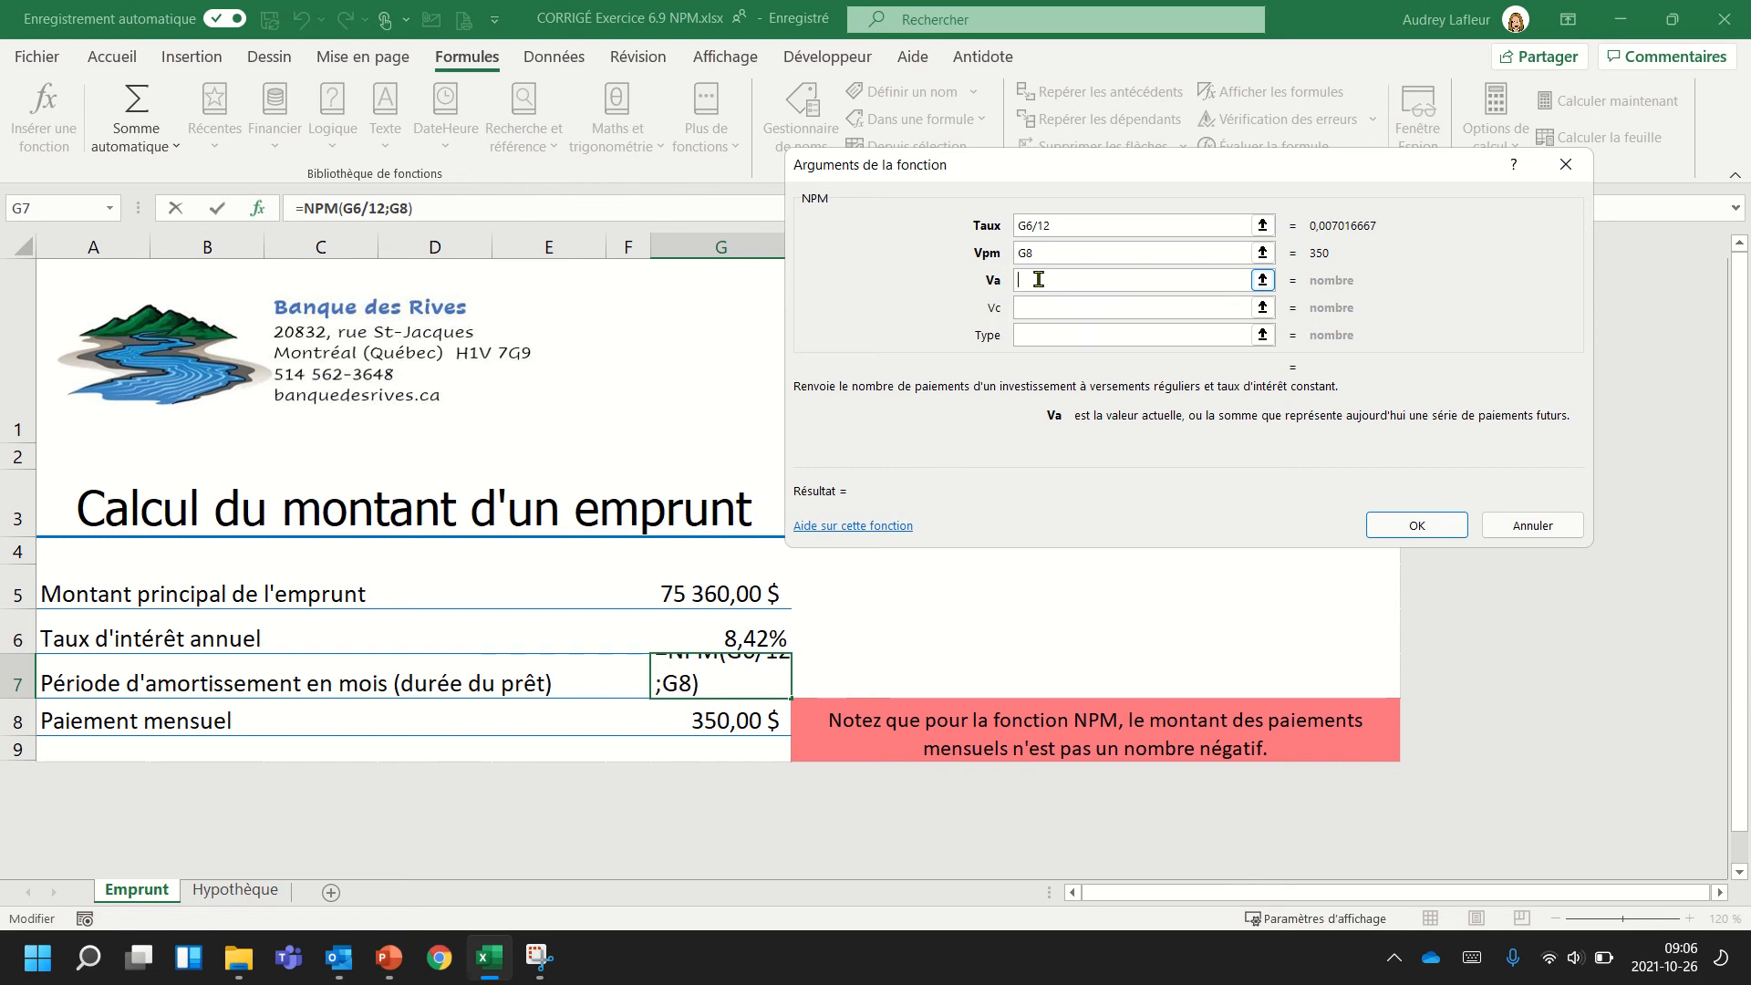
pyautogui.write('0')
pyautogui.click(1037, 305)
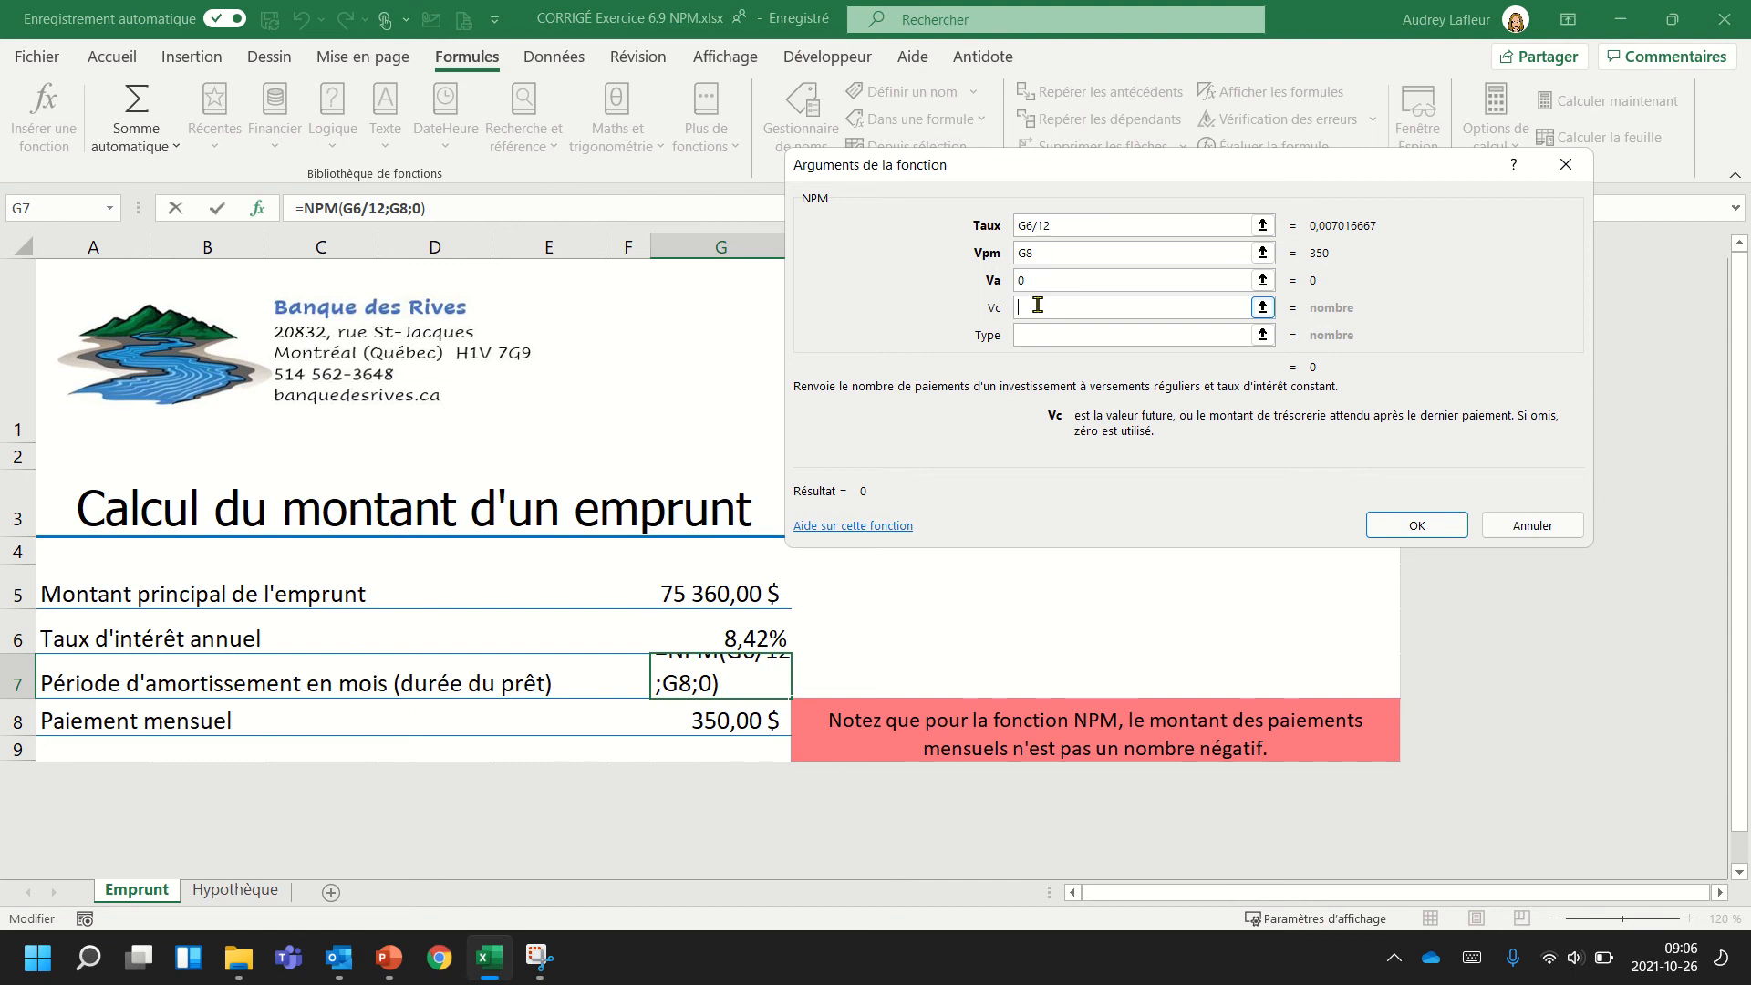
pyautogui.click(681, 602)
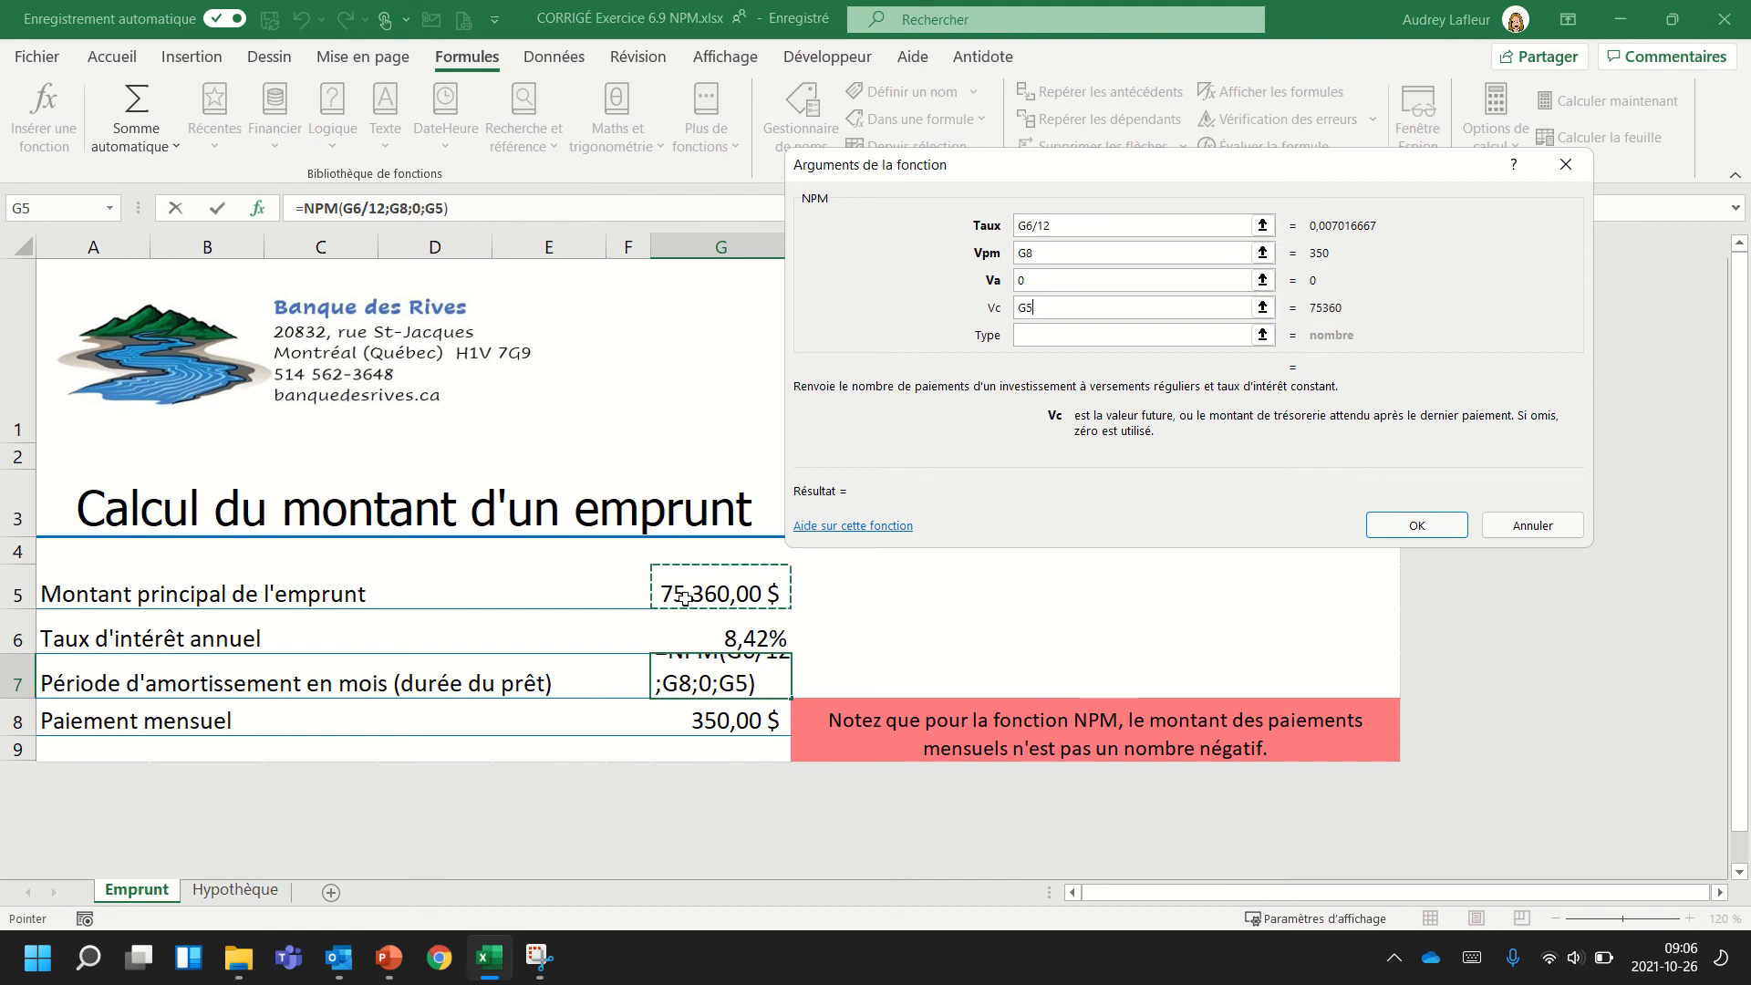
pyautogui.click(1019, 309)
pyautogui.write('-')
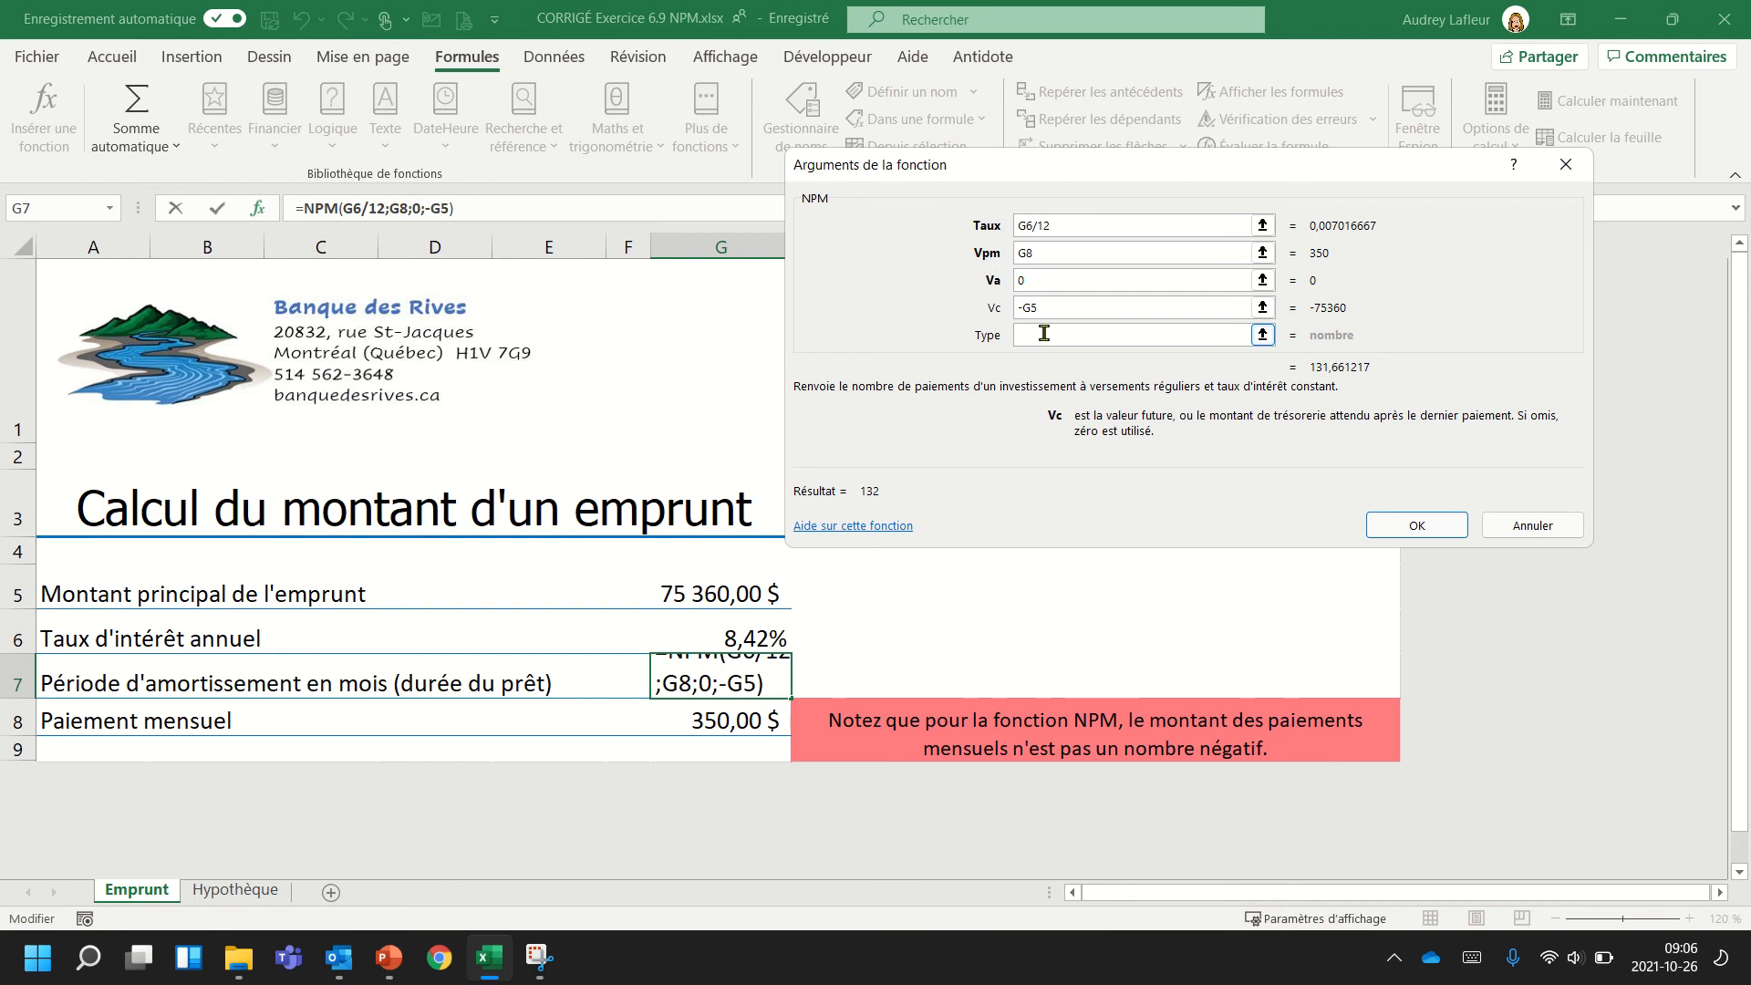
pyautogui.click(1085, 334)
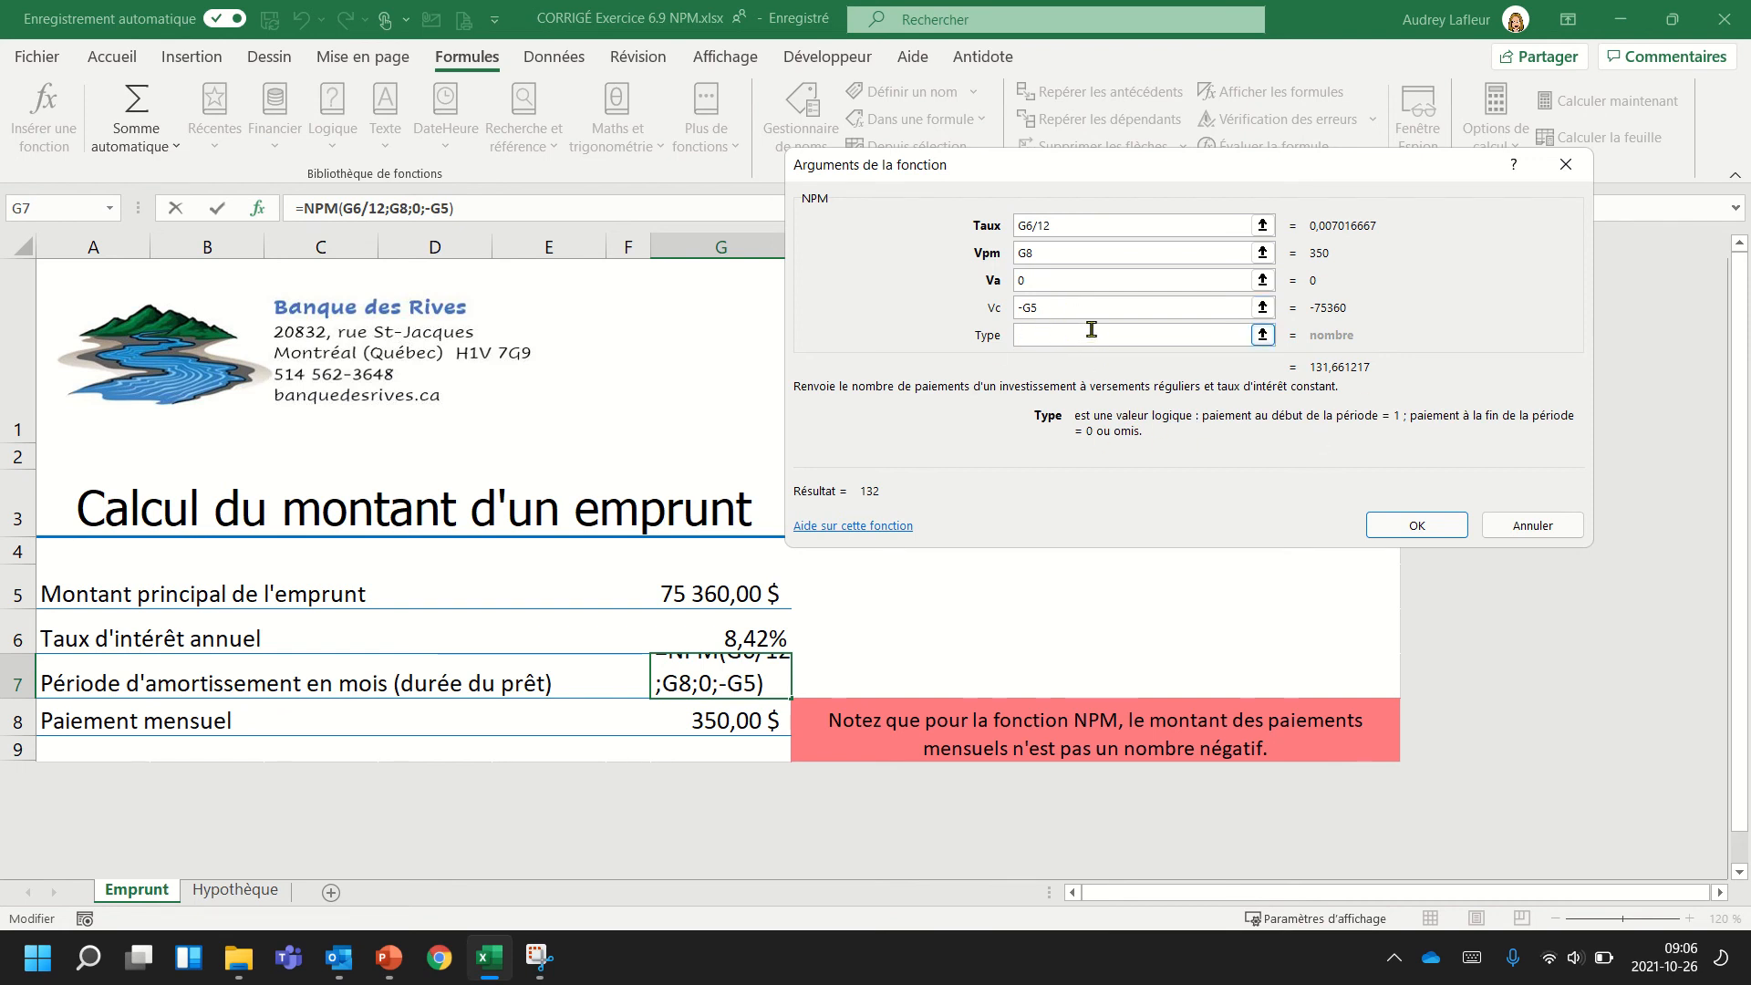
pyautogui.click(1419, 527)
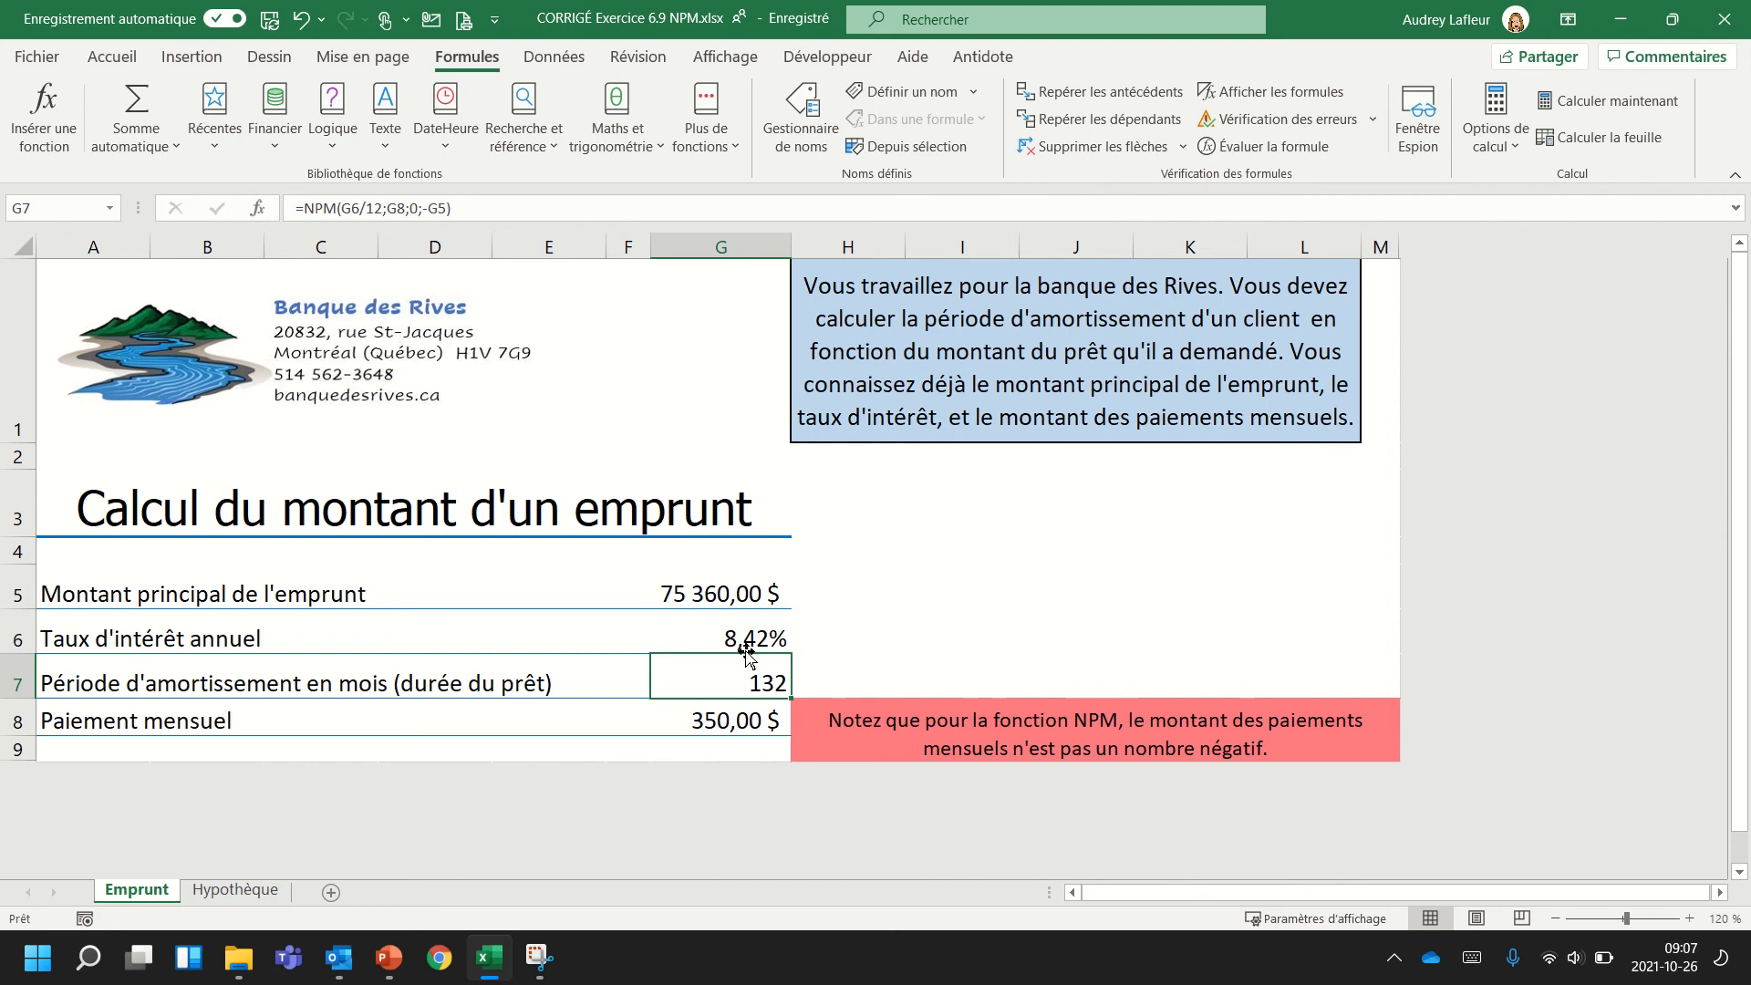
# Switch to the Hypothèque sheet and enlarge its display to 130 %.
pyautogui.click(739, 723)
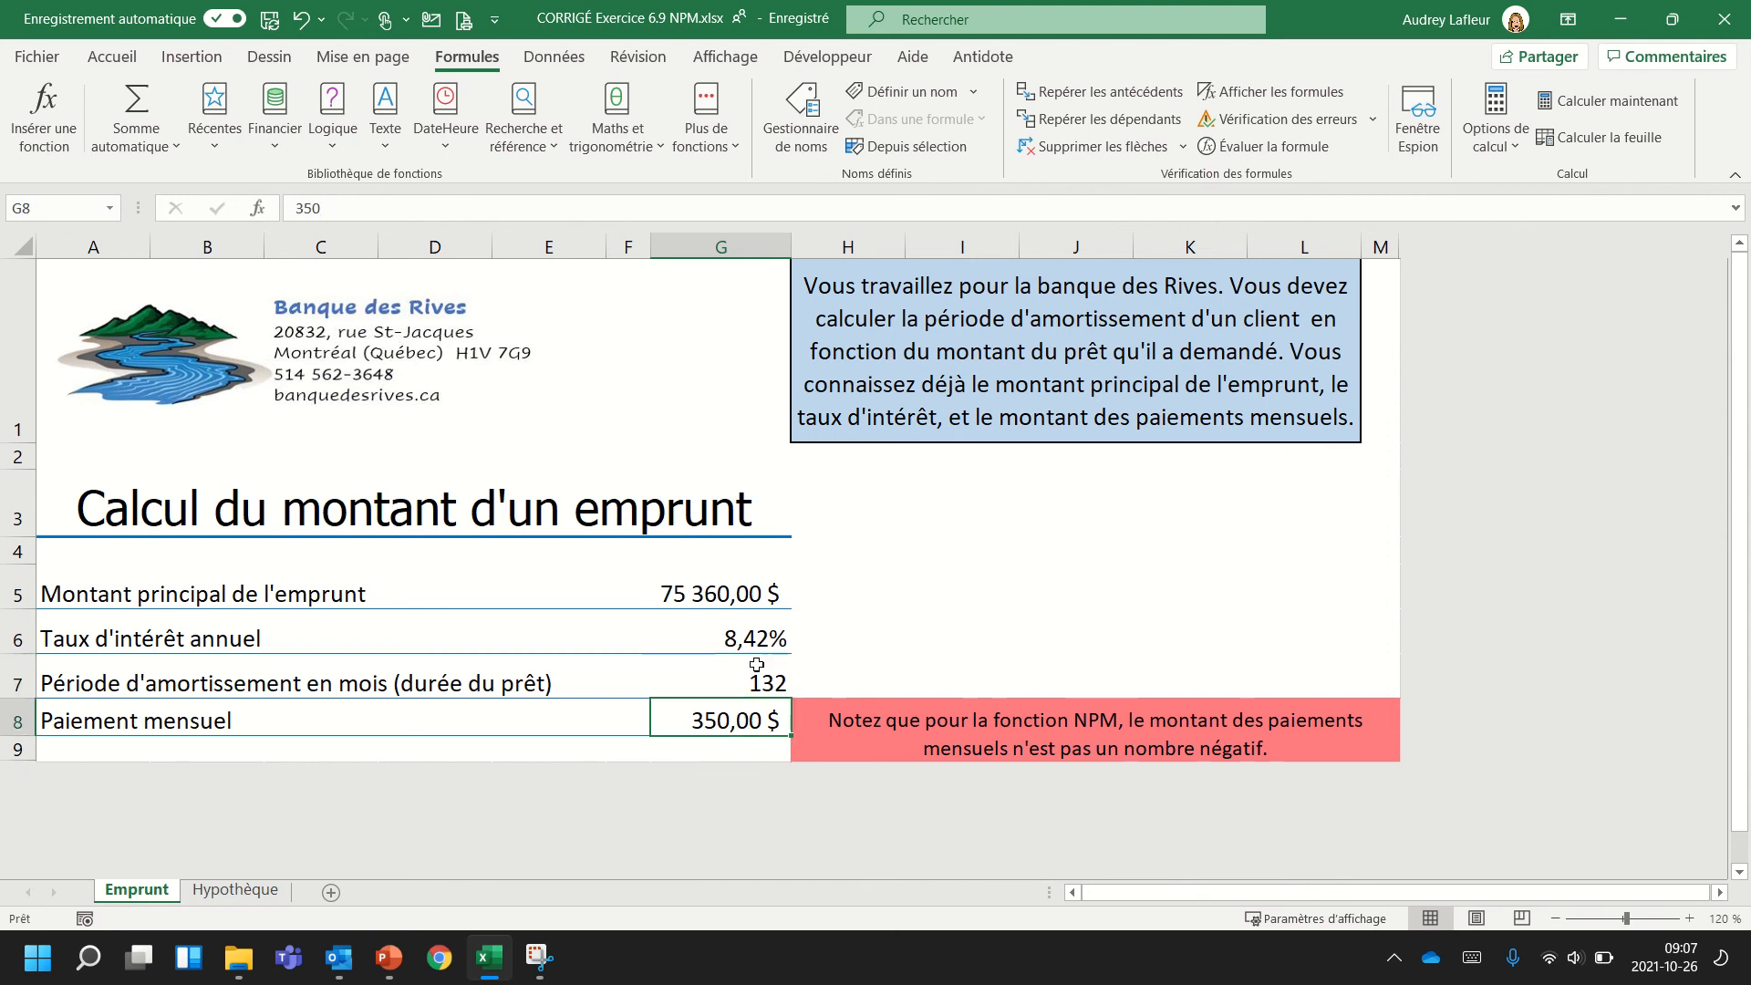
pyautogui.click(743, 678)
pyautogui.click(236, 891)
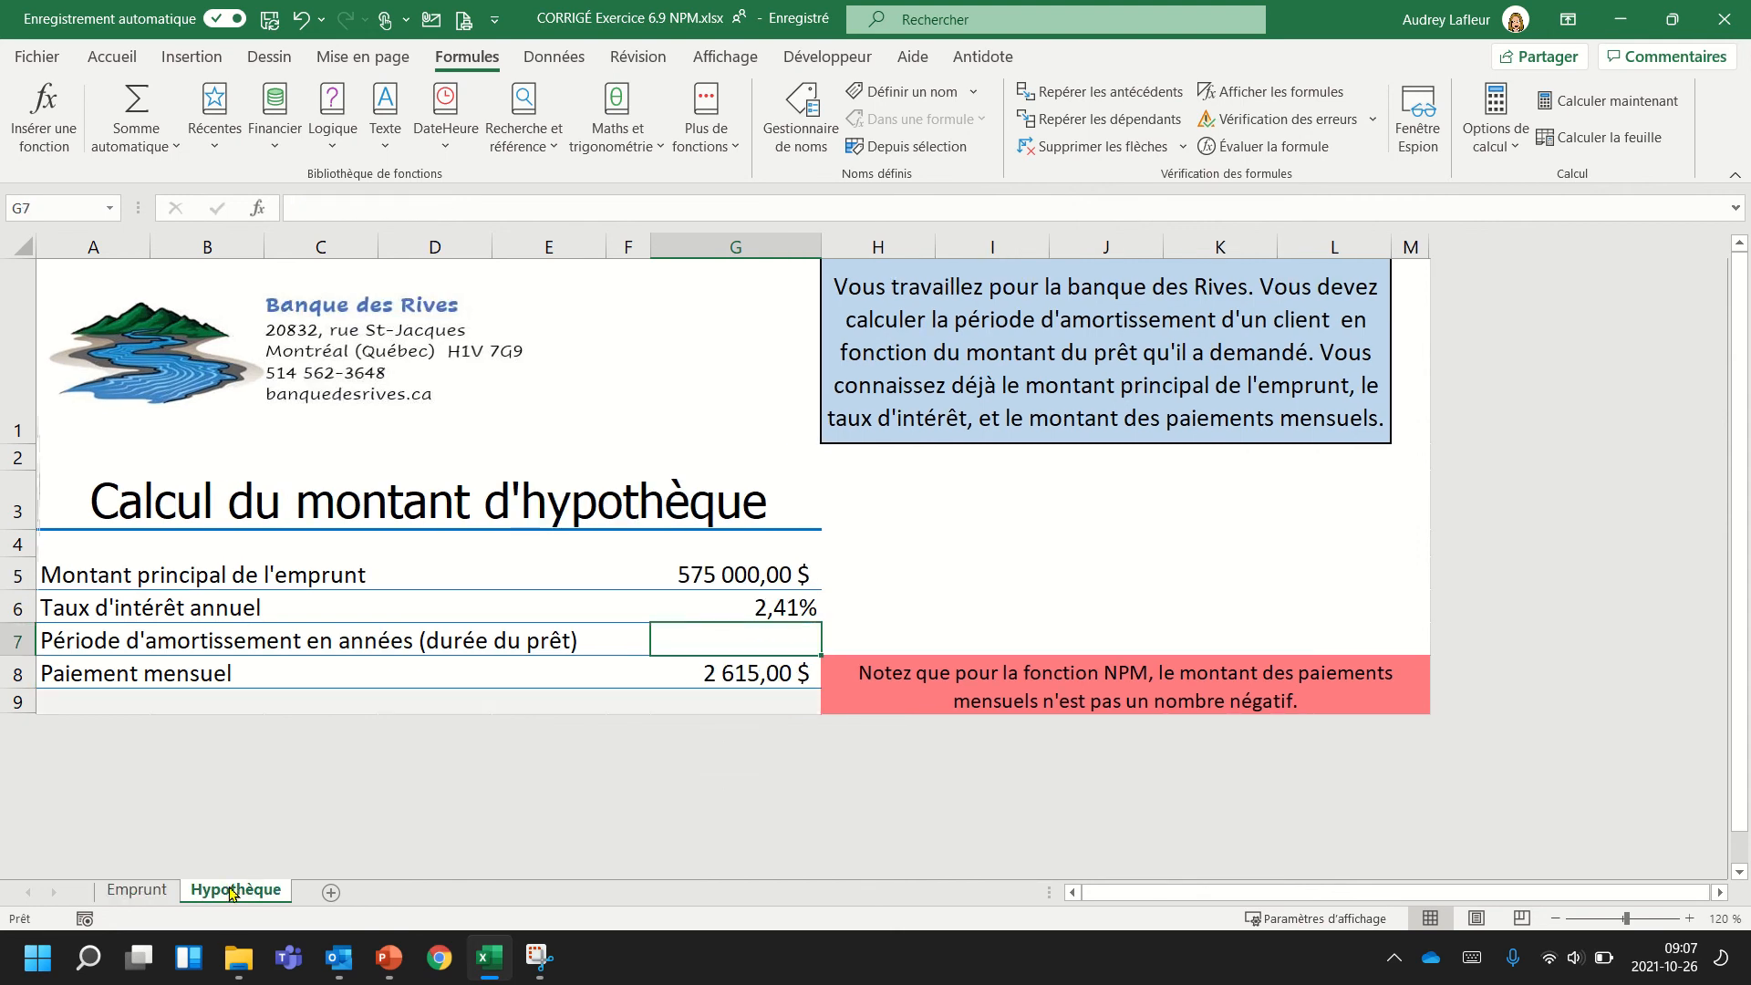
pyautogui.click(1689, 918)
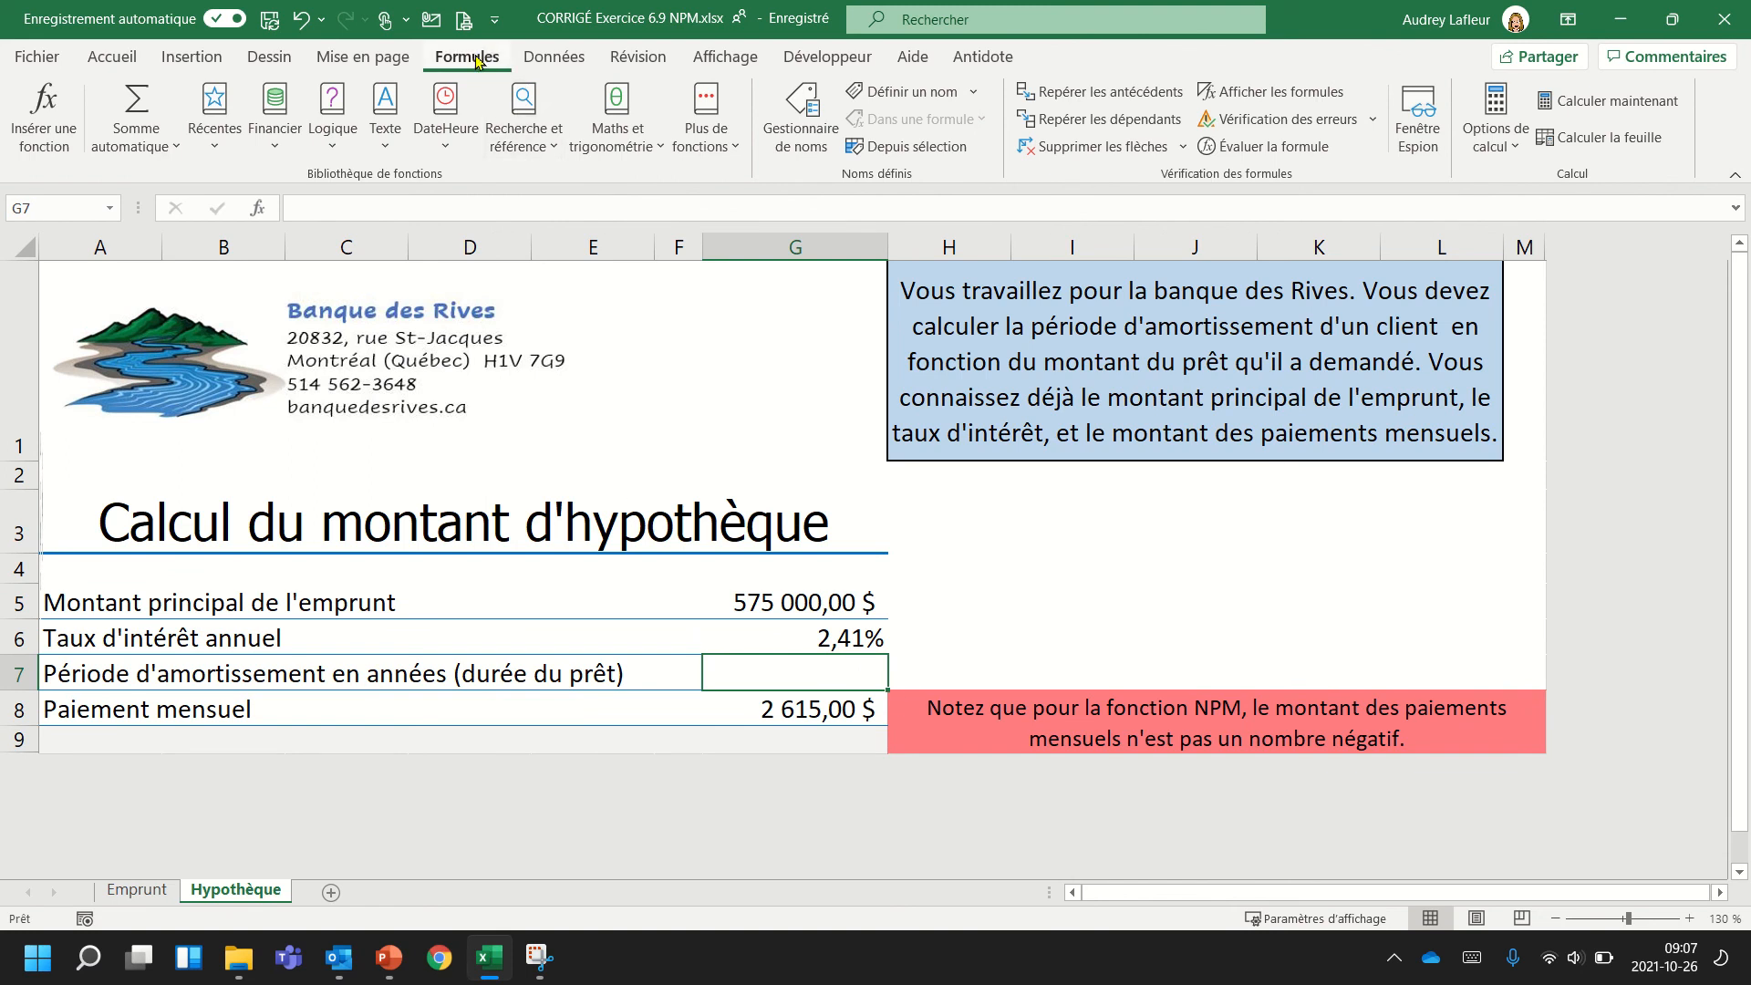
# Insert the financial function NPM in cell G7 of the Hypothèque sheet for the mortgage's amortization period.
pyautogui.click(816, 604)
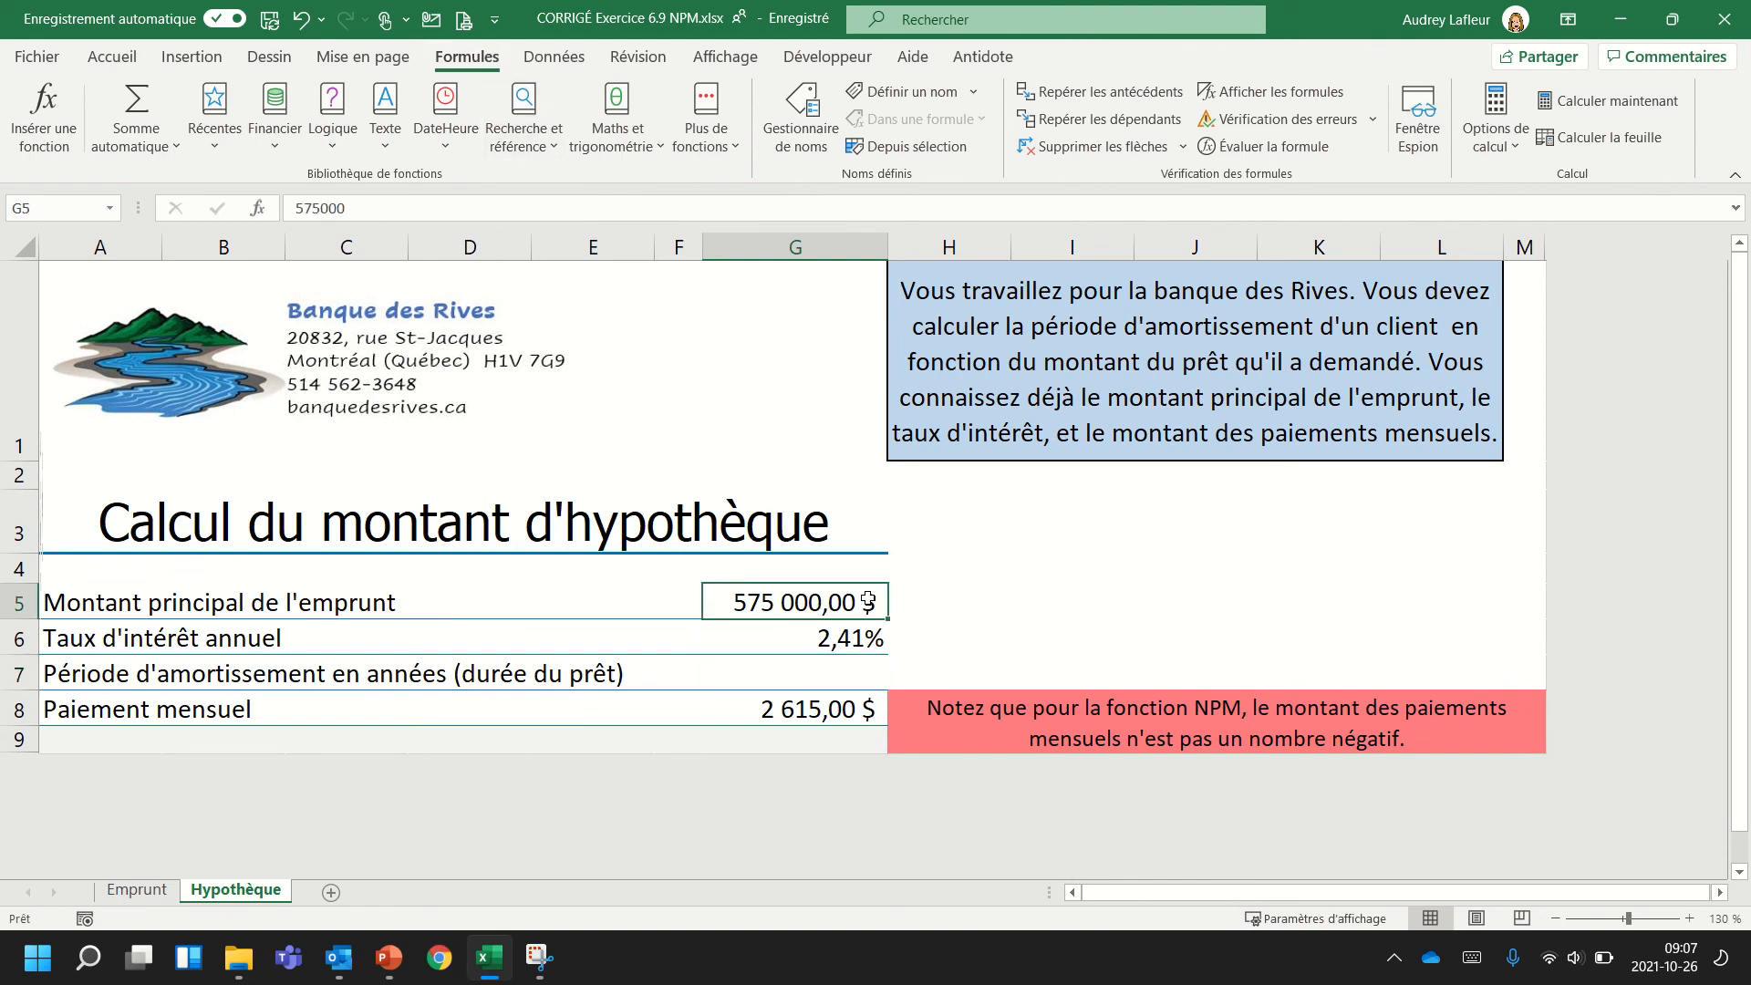
pyautogui.click(847, 638)
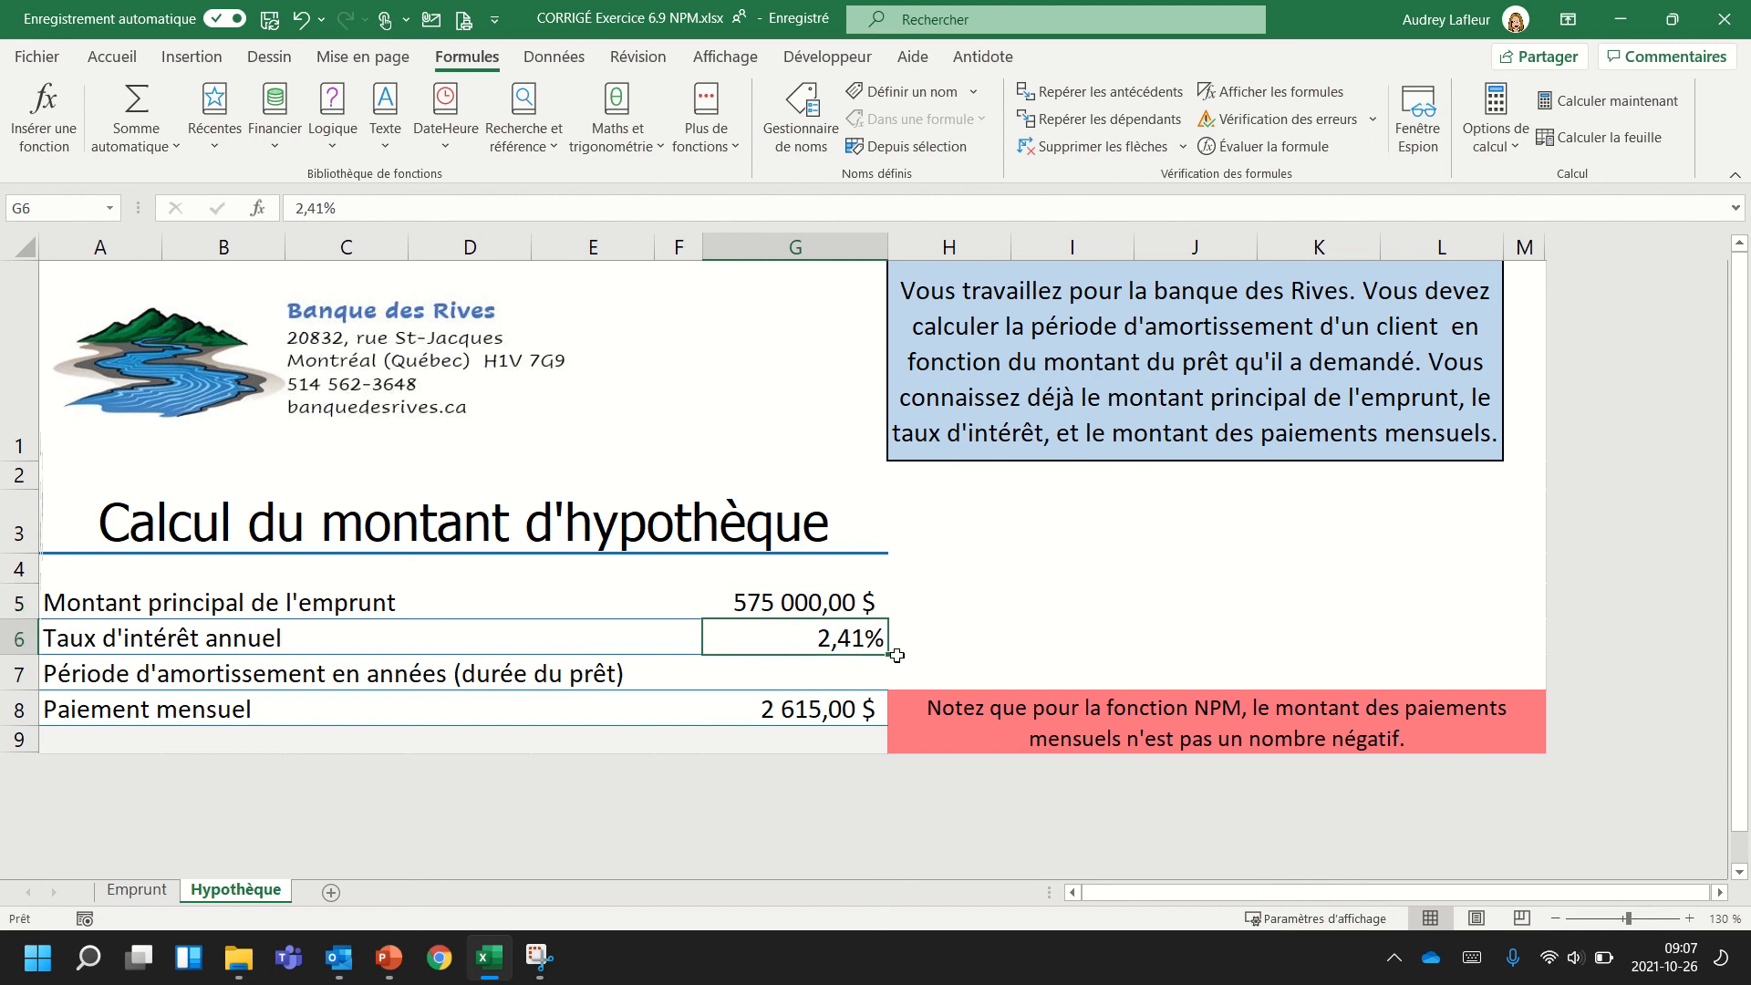
pyautogui.click(780, 716)
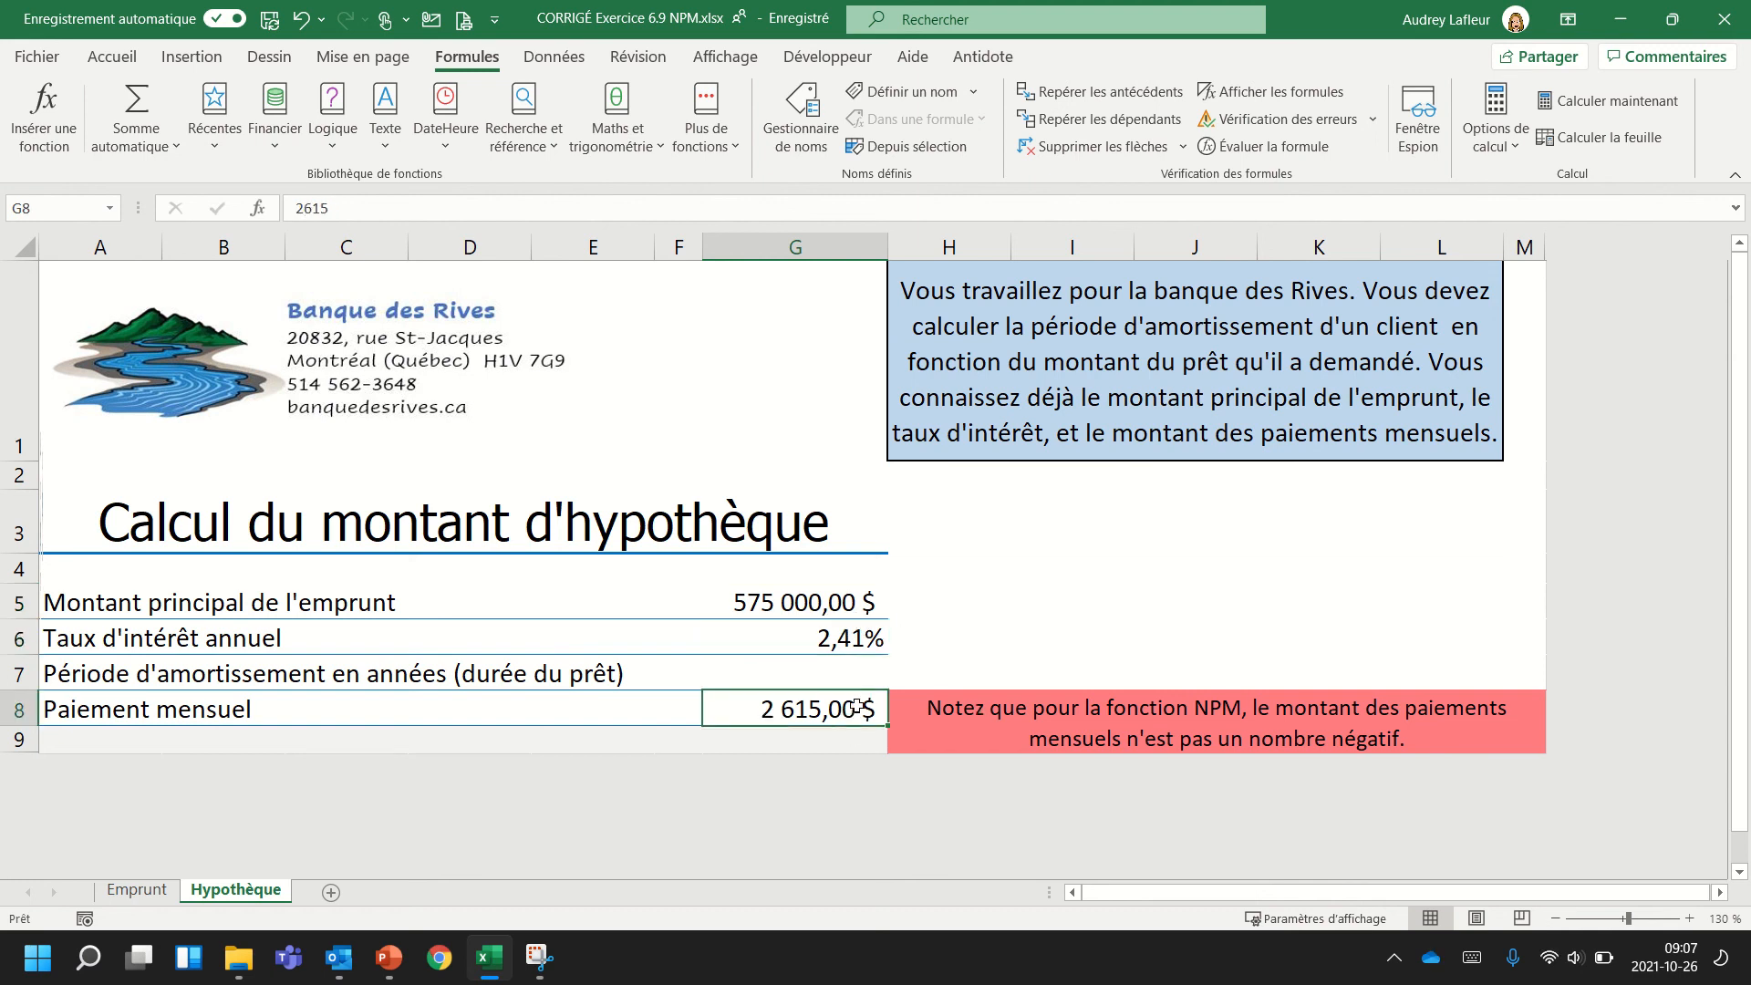
pyautogui.click(826, 677)
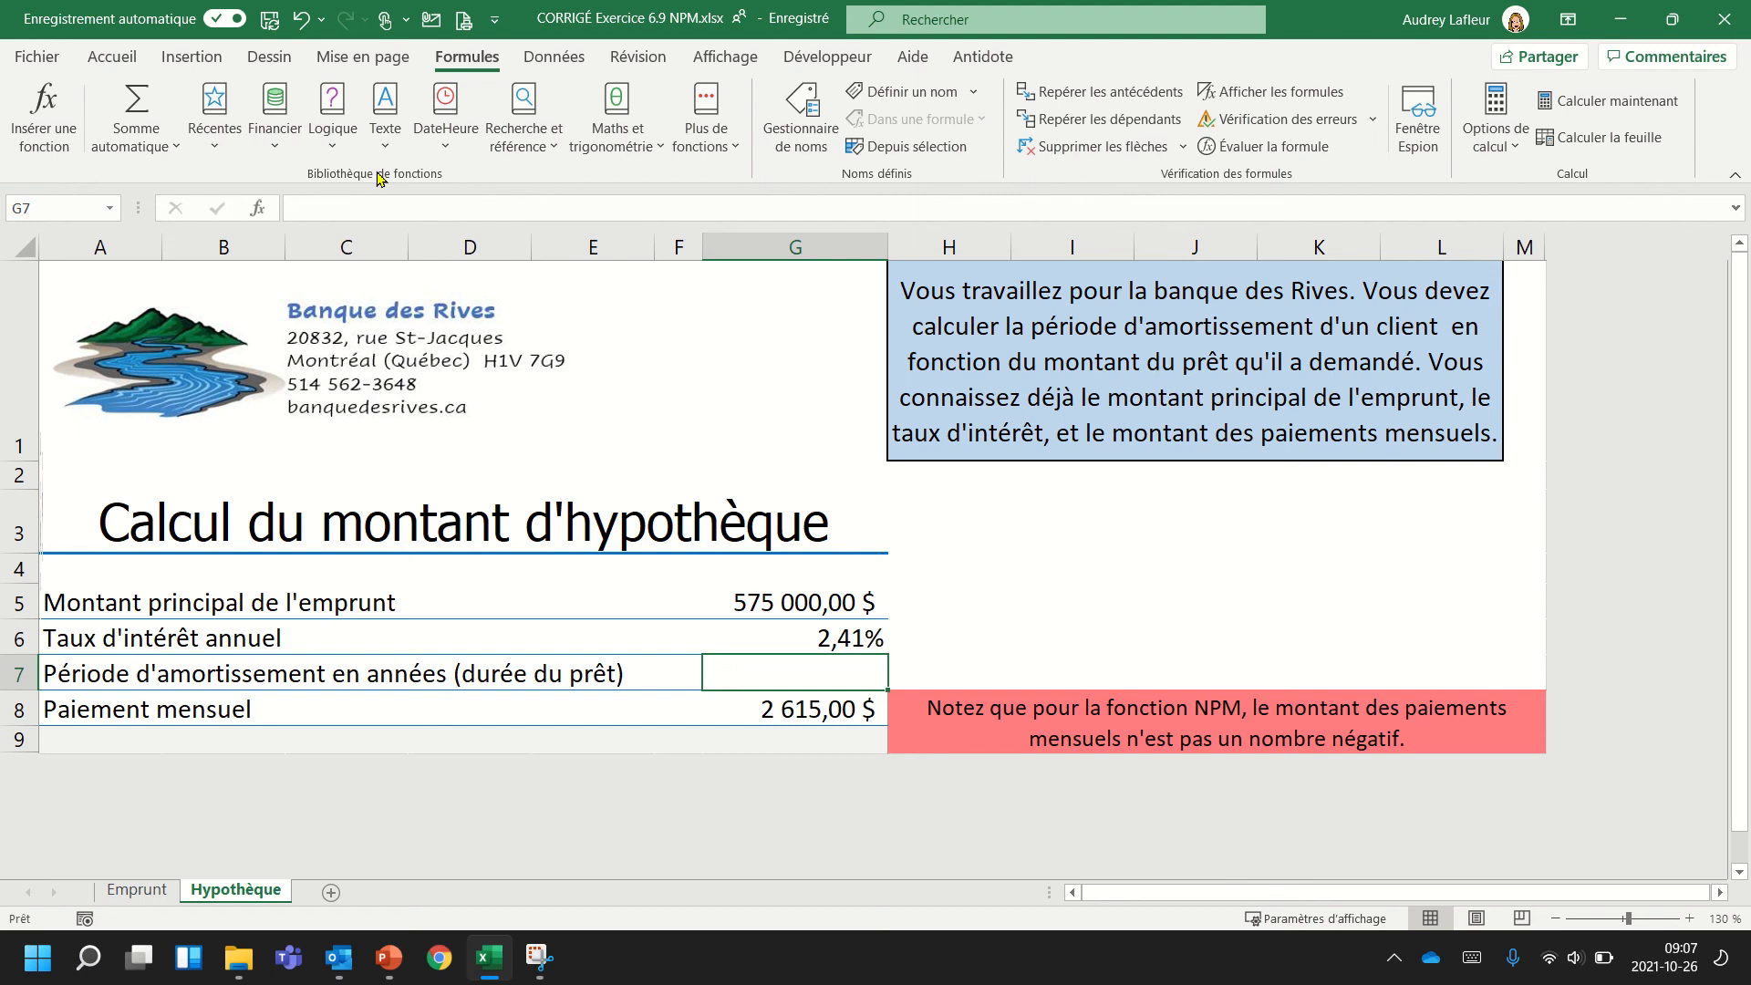
pyautogui.click(277, 146)
pyautogui.scroll(-2, 335, 367)
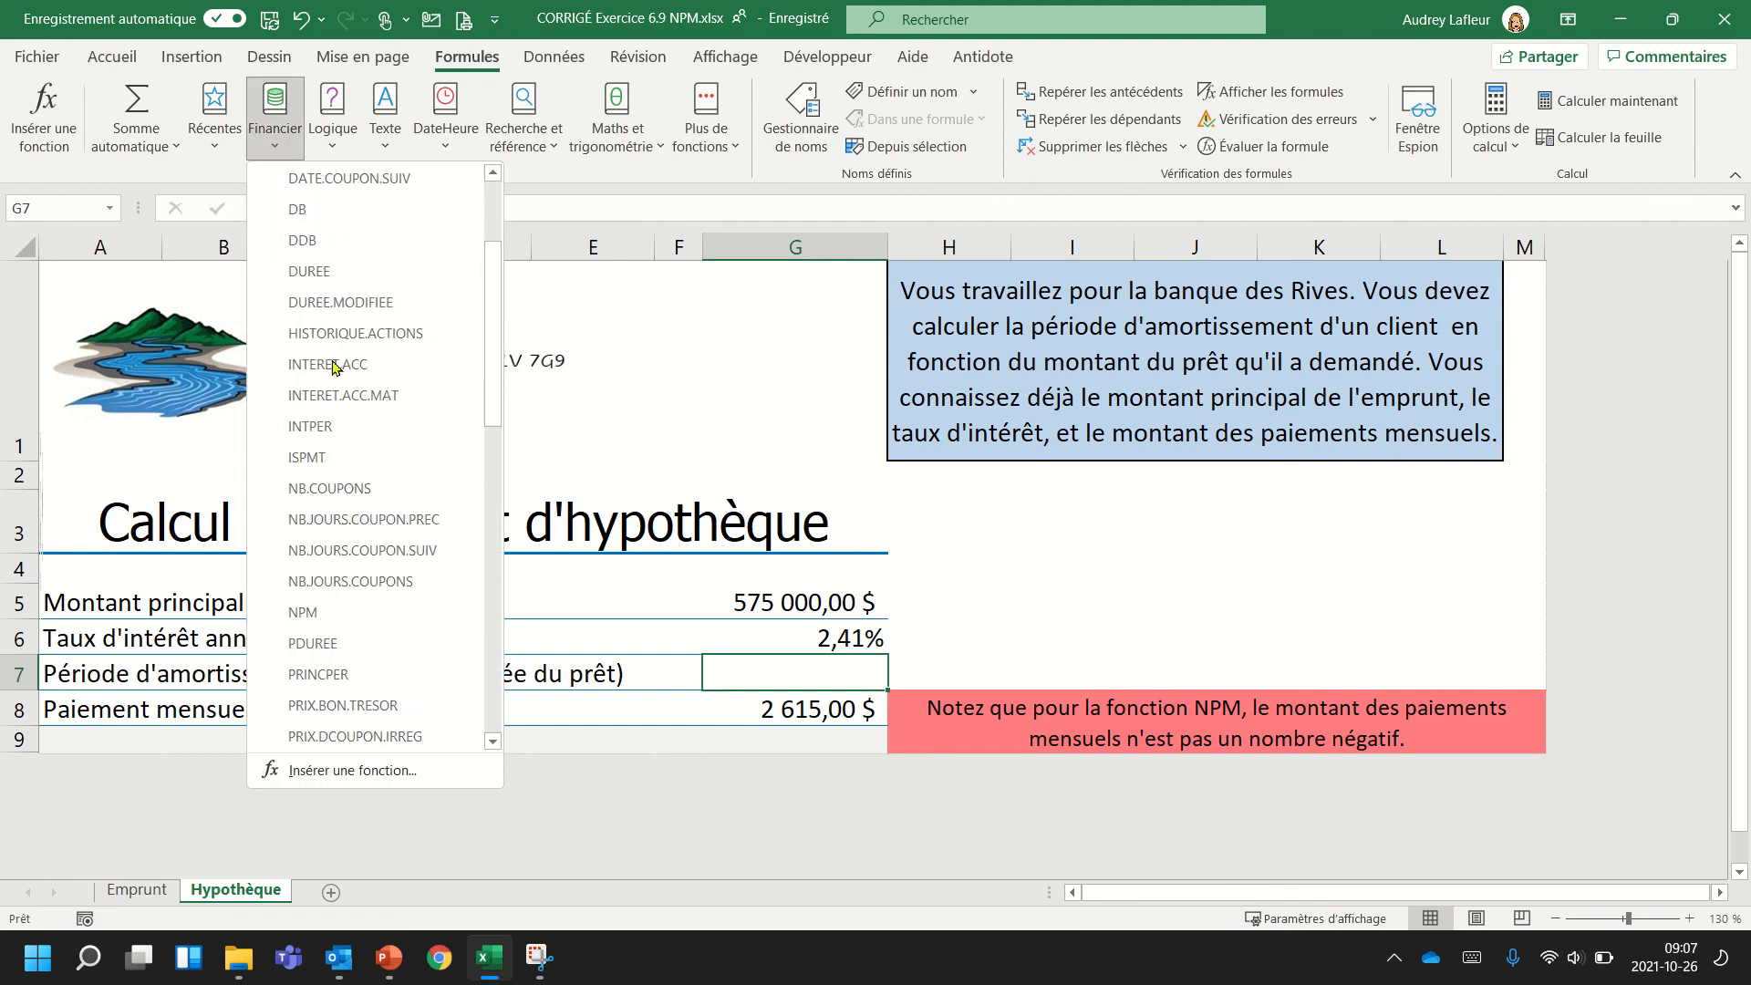
pyautogui.click(314, 615)
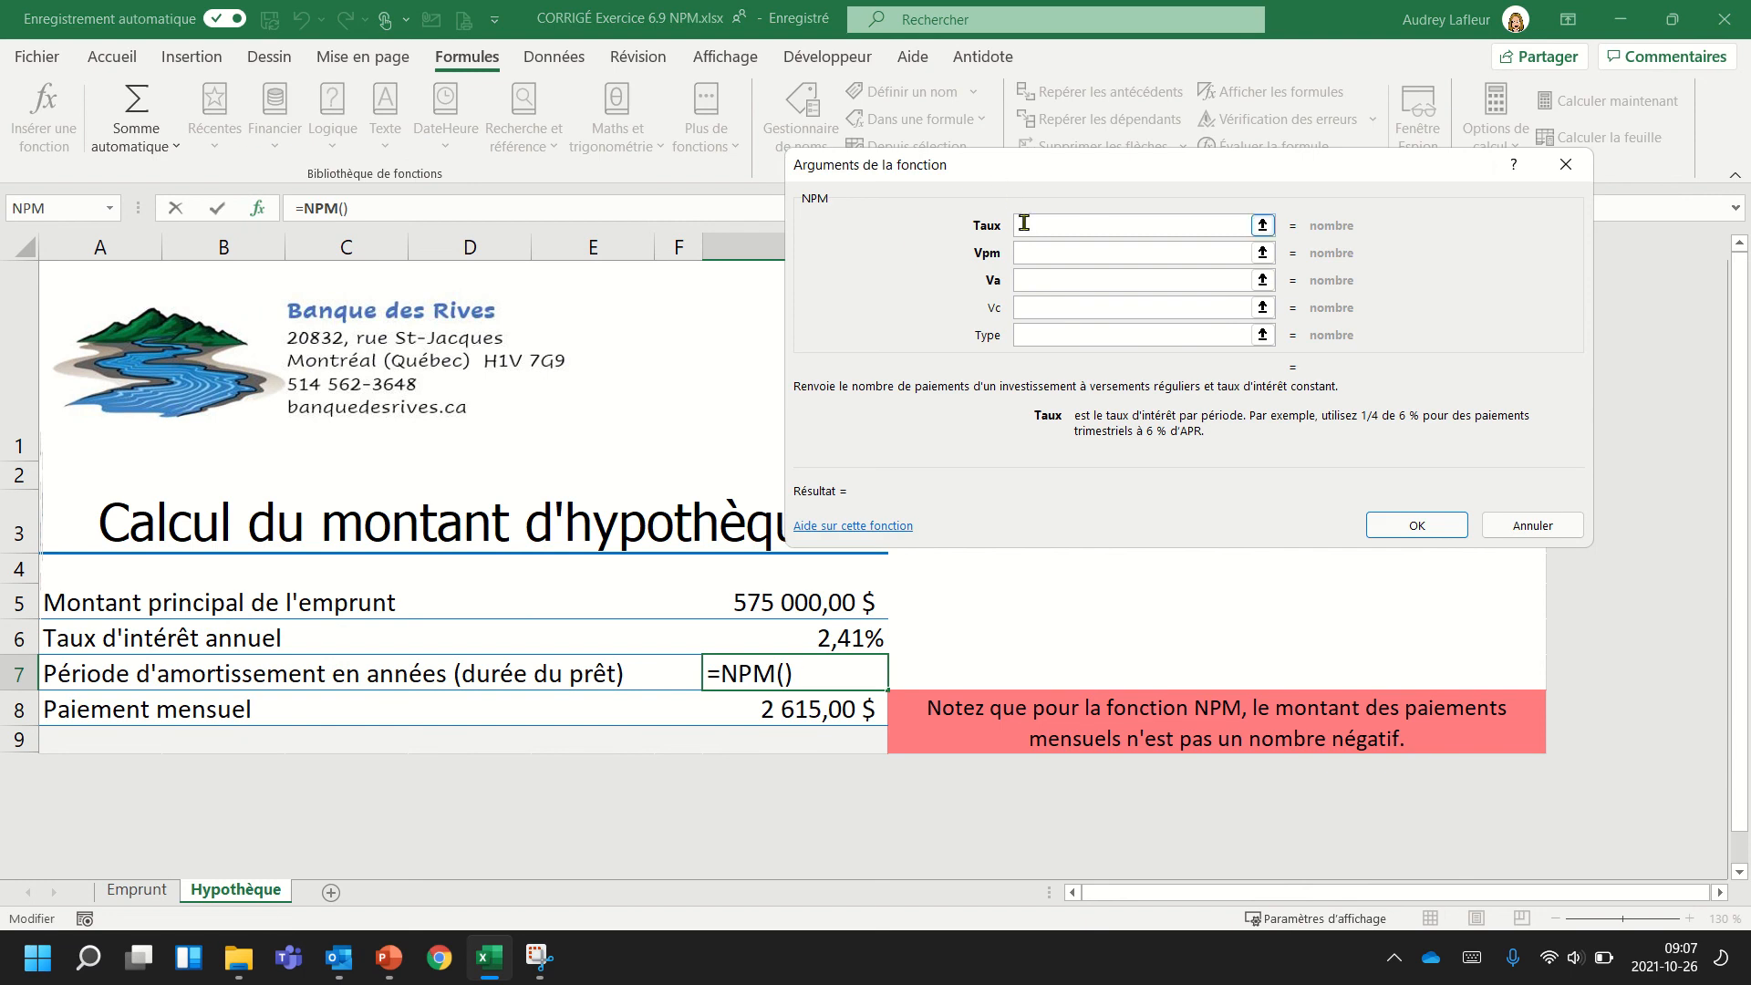
# Set the mortgage's NPM arguments Taux to G6/12 and Vpm to G8.
pyautogui.click(824, 638)
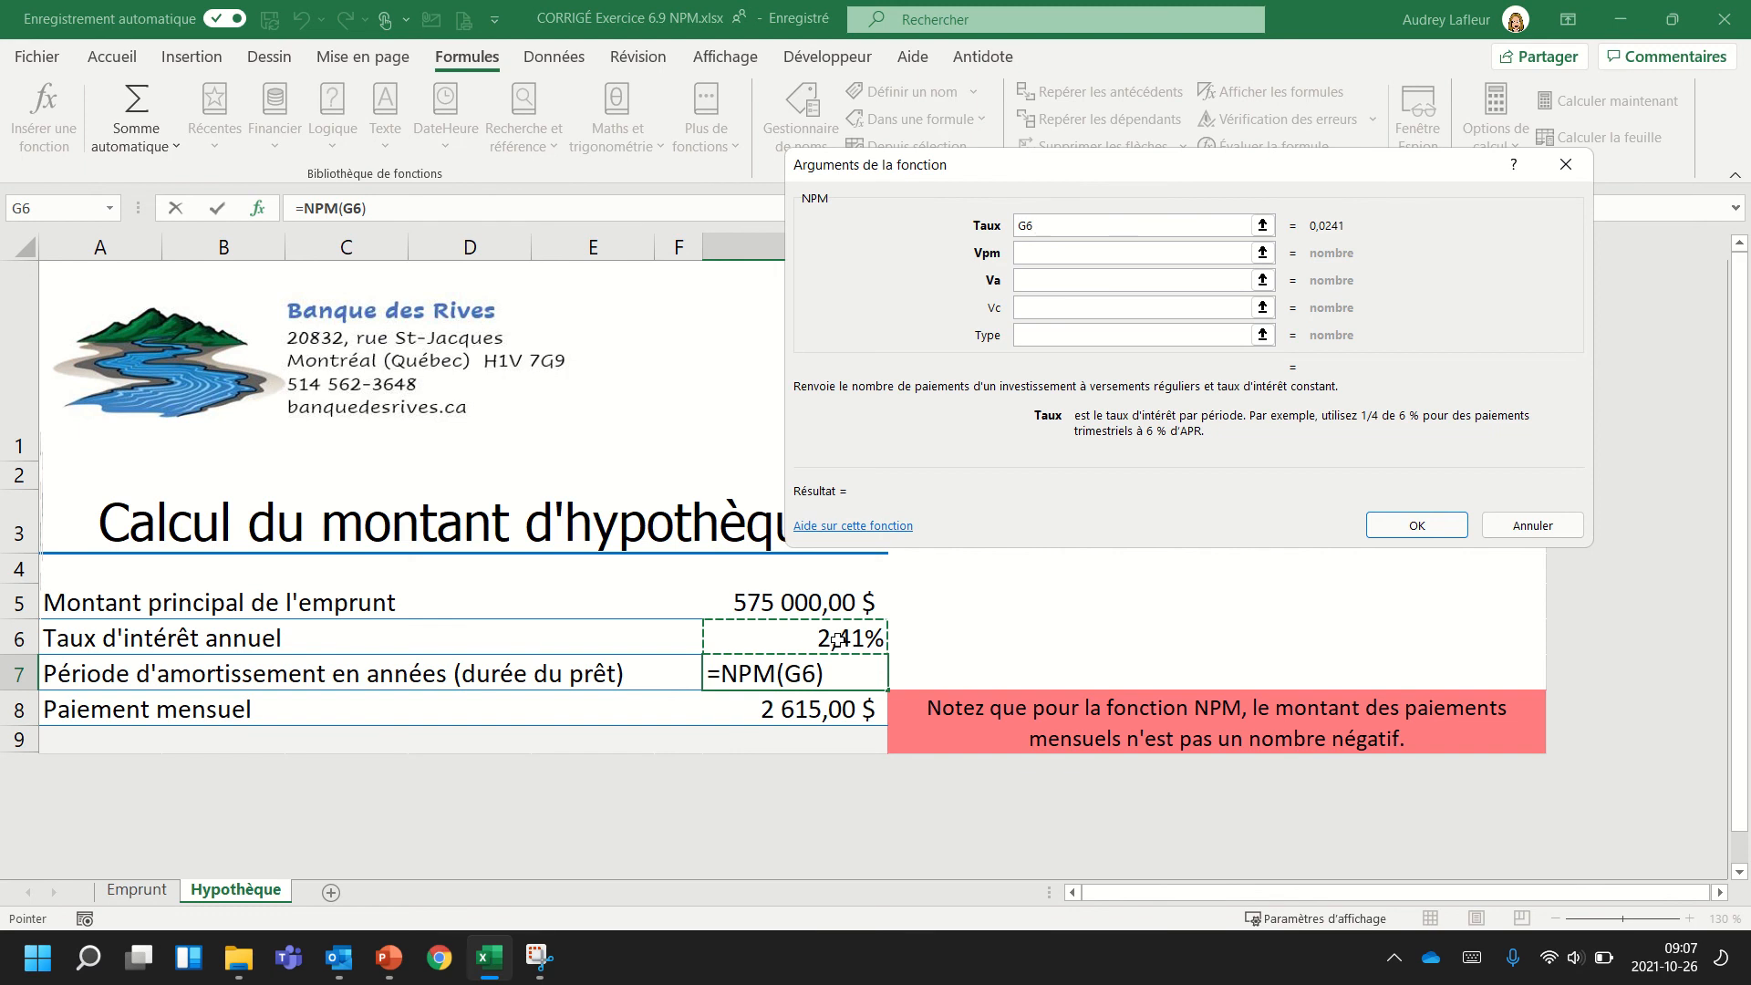
pyautogui.write('/12')
pyautogui.click(1041, 249)
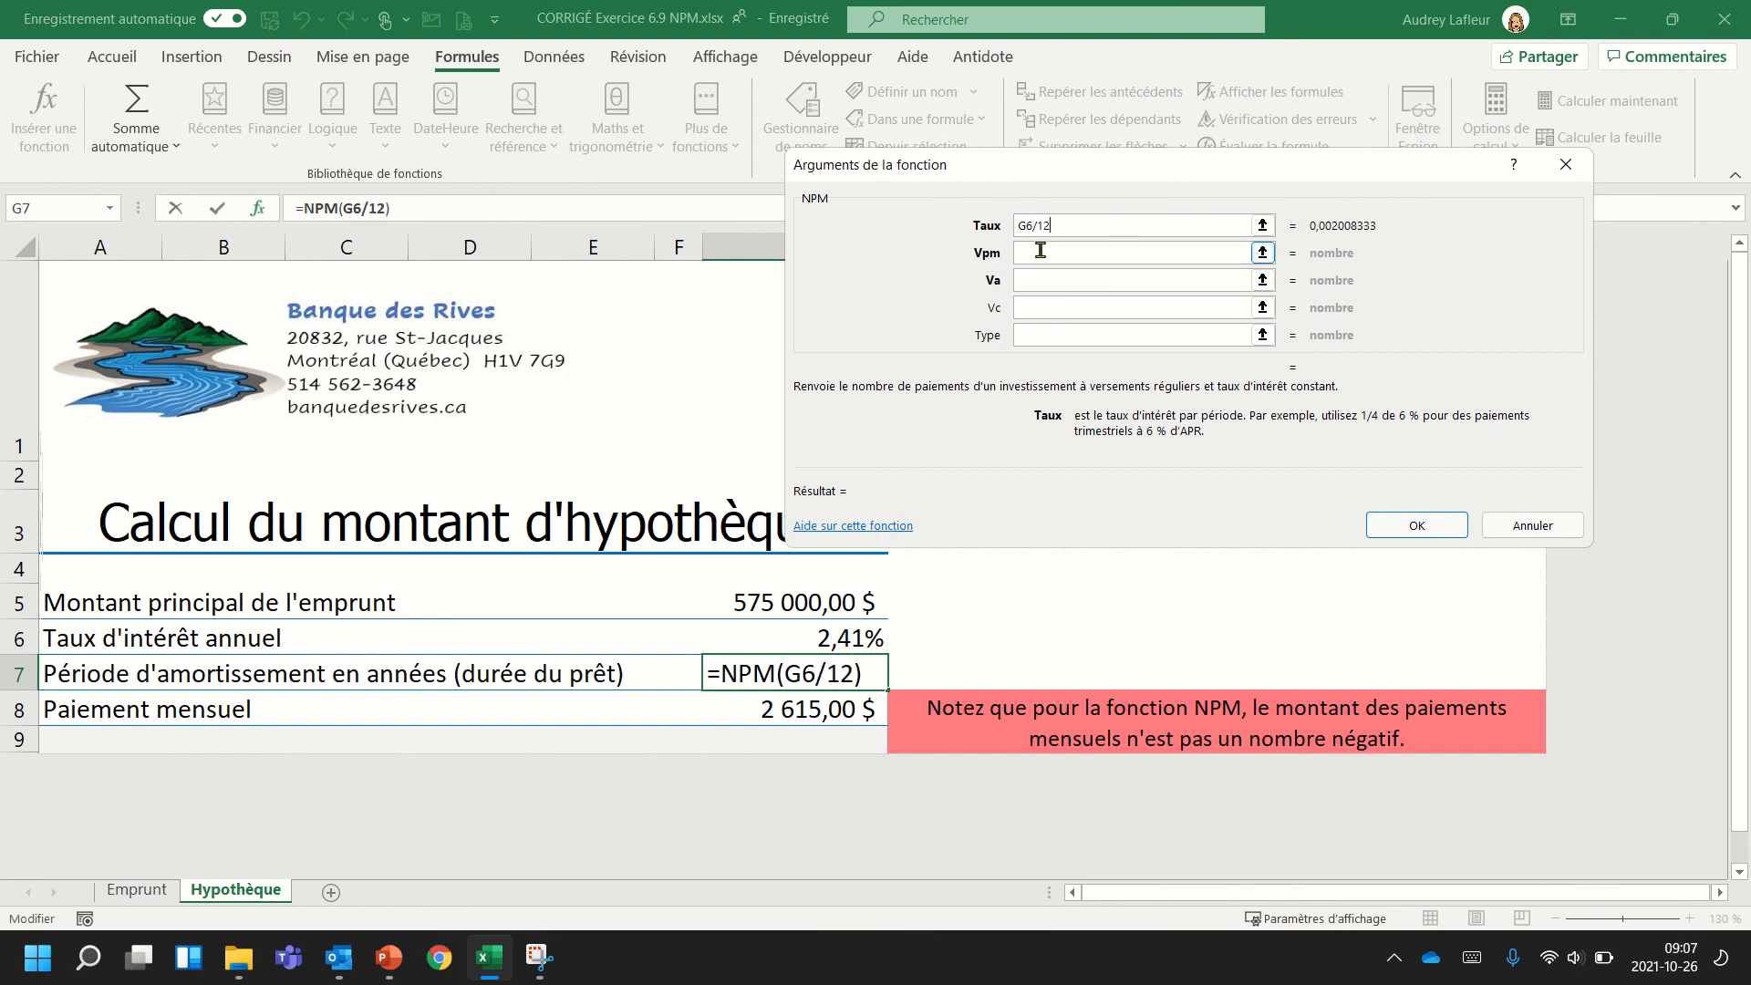
pyautogui.click(1051, 250)
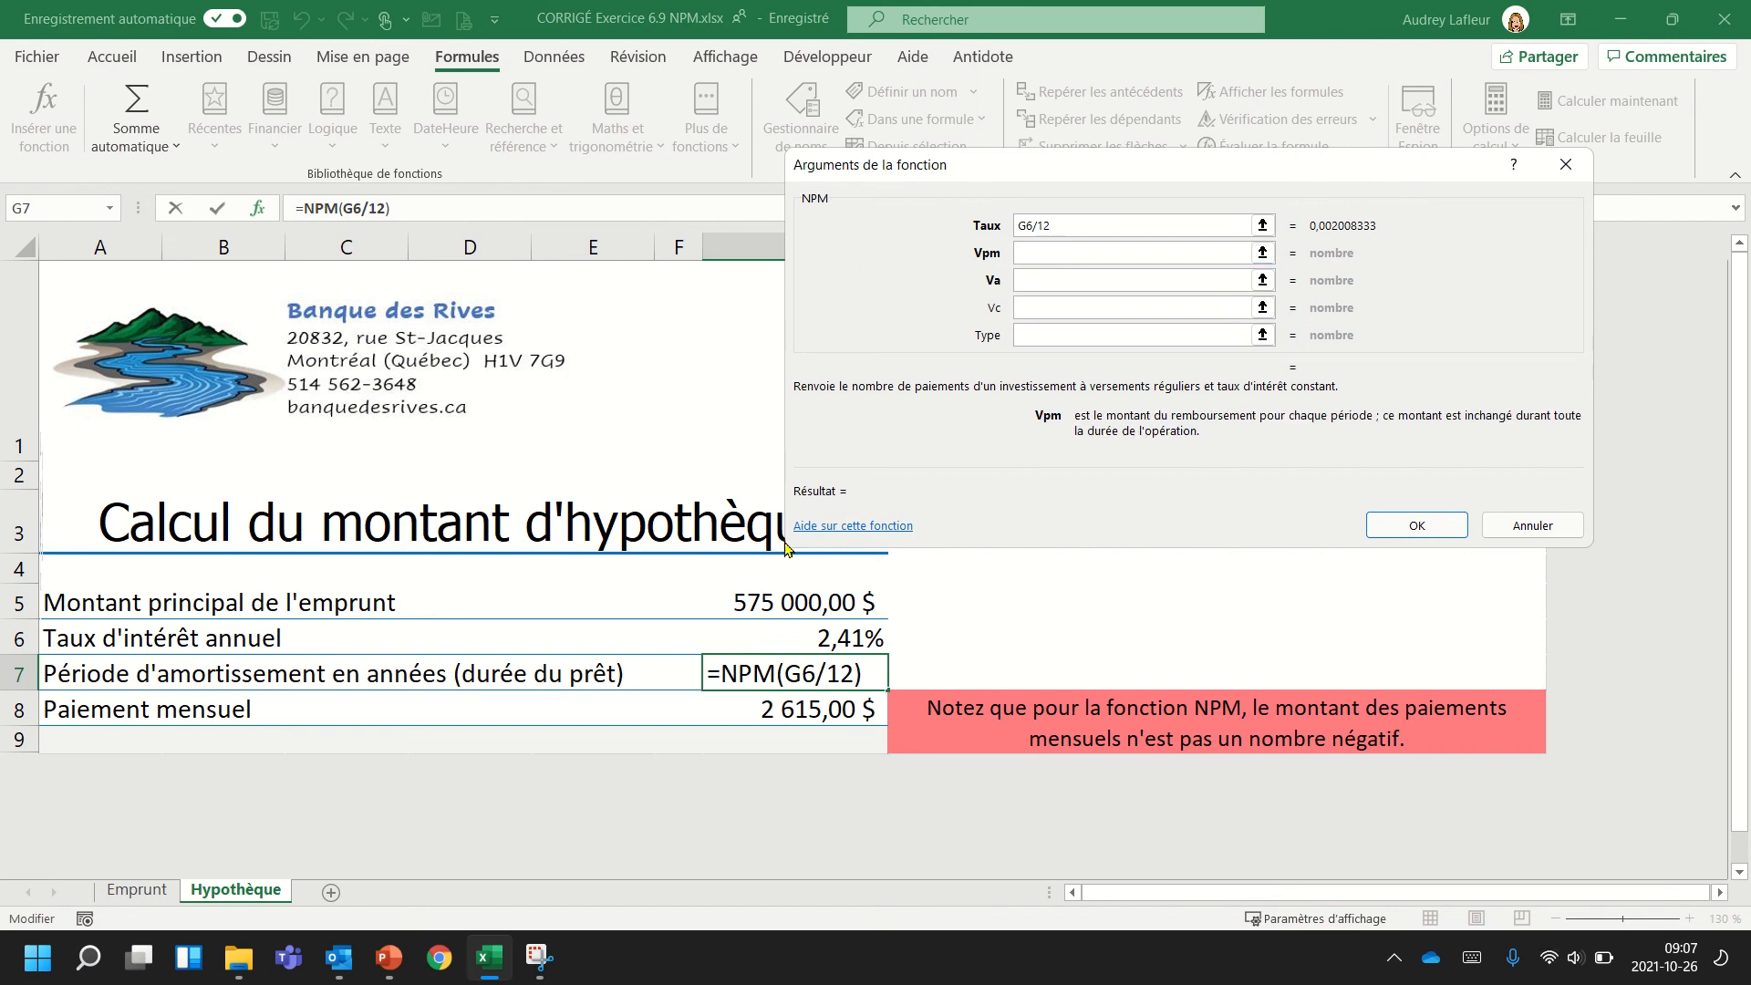
pyautogui.click(771, 707)
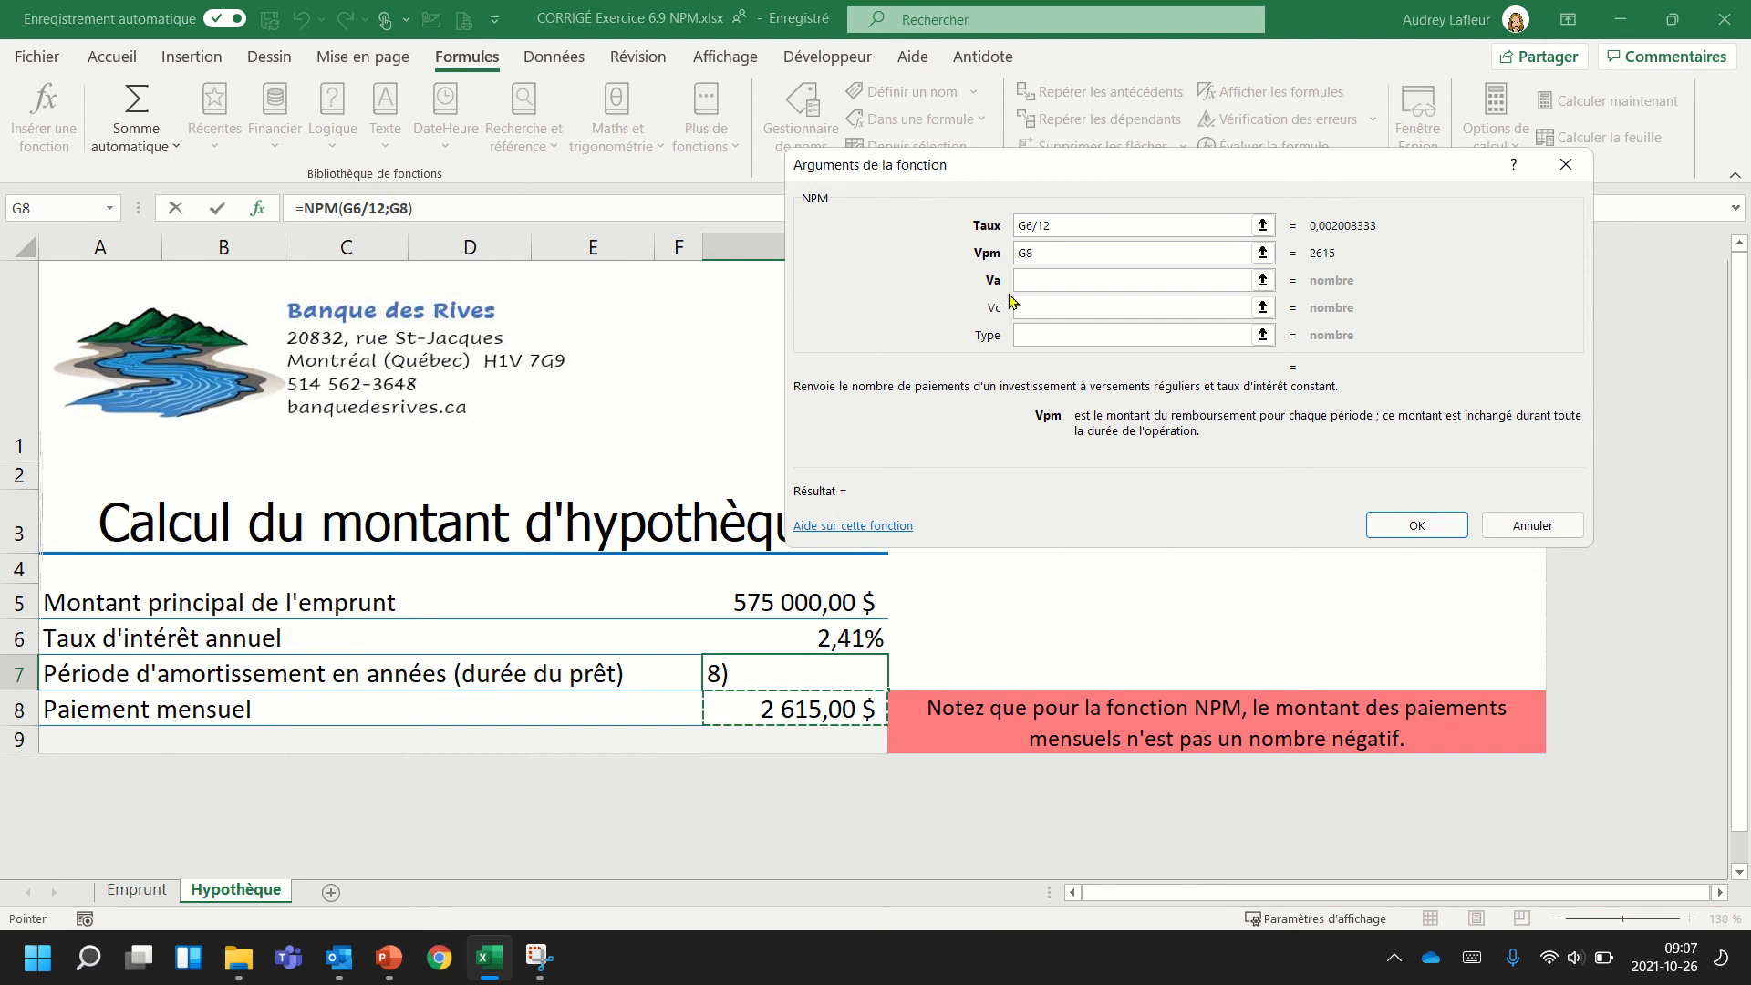
# Set Va to 0 and Vc to -G5, then accept the mortgage's NPM formula.
pyautogui.click(1040, 278)
pyautogui.write('0')
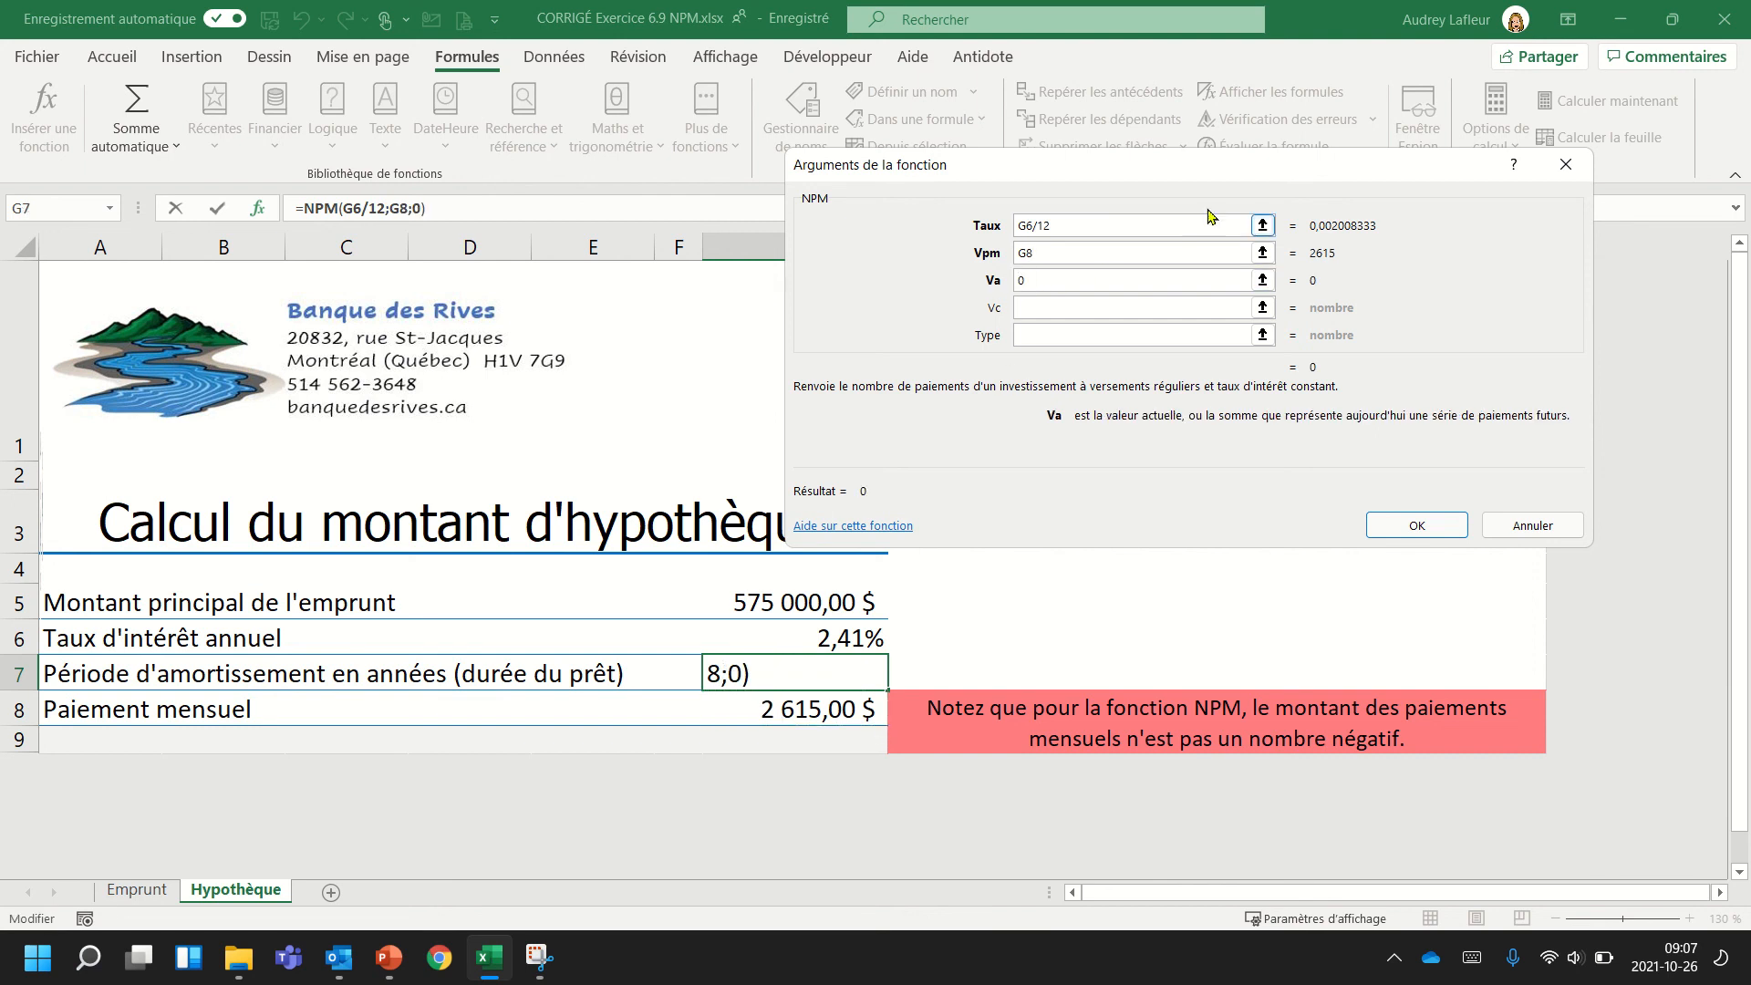
pyautogui.click(1029, 306)
pyautogui.click(791, 609)
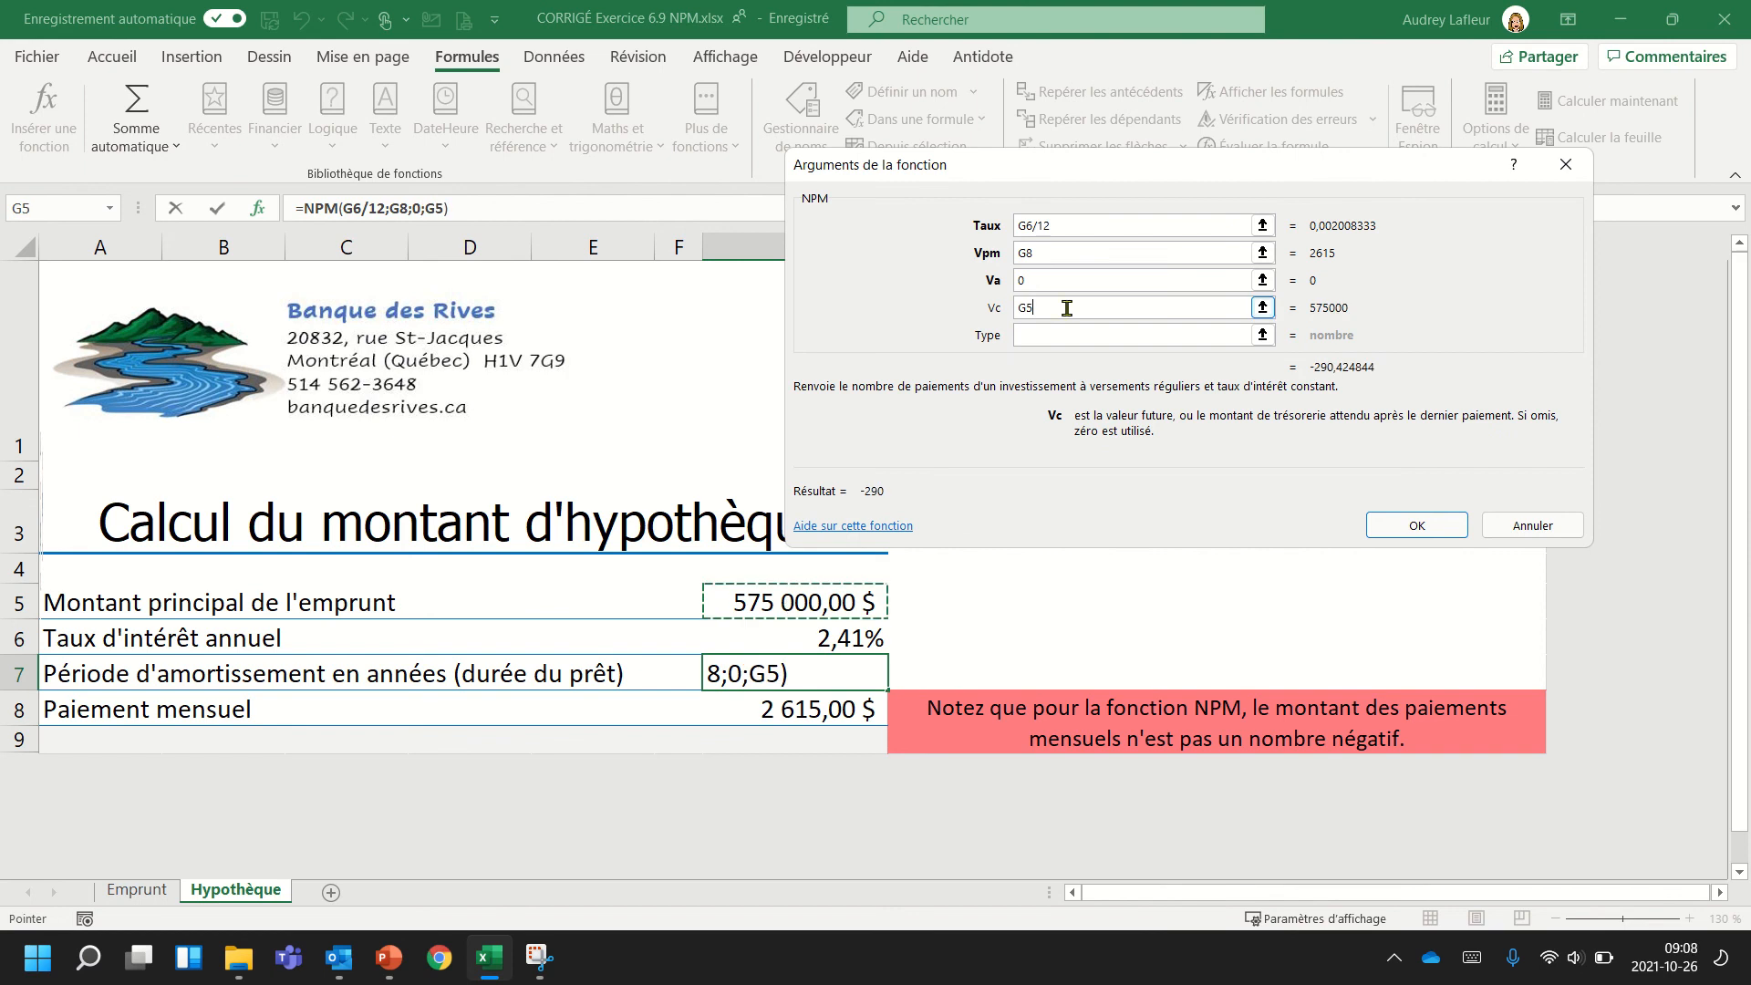
pyautogui.click(1018, 310)
pyautogui.write('-')
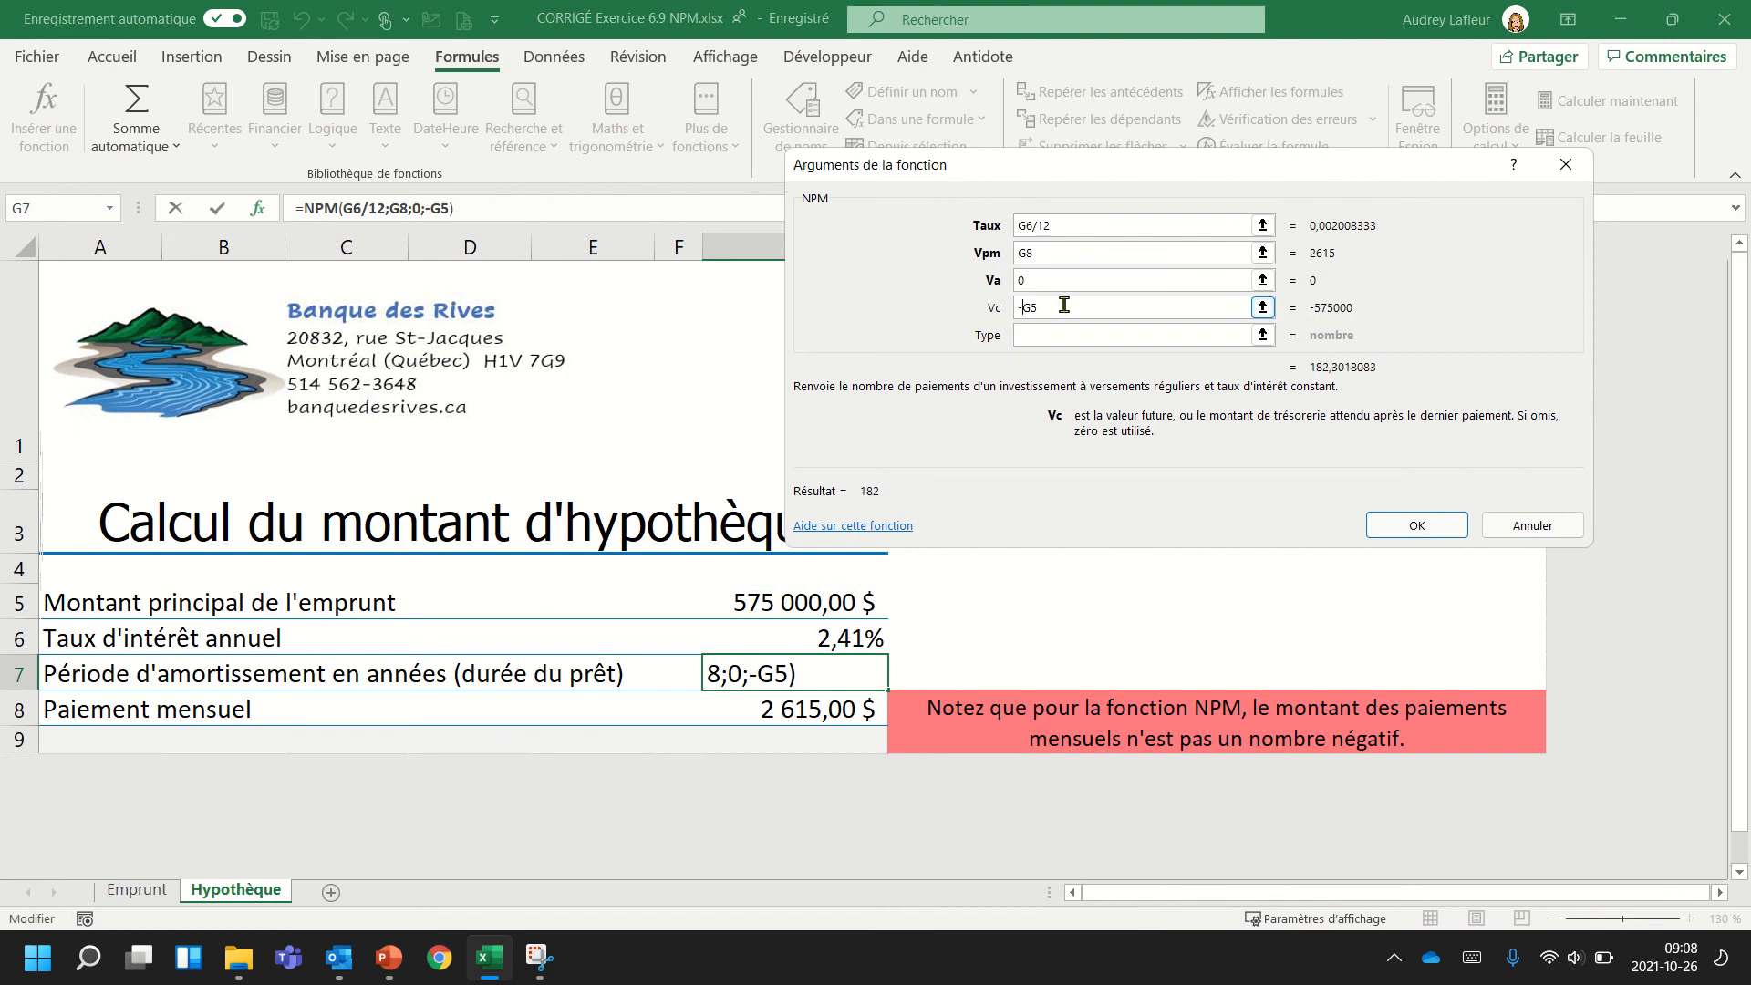
pyautogui.click(1418, 526)
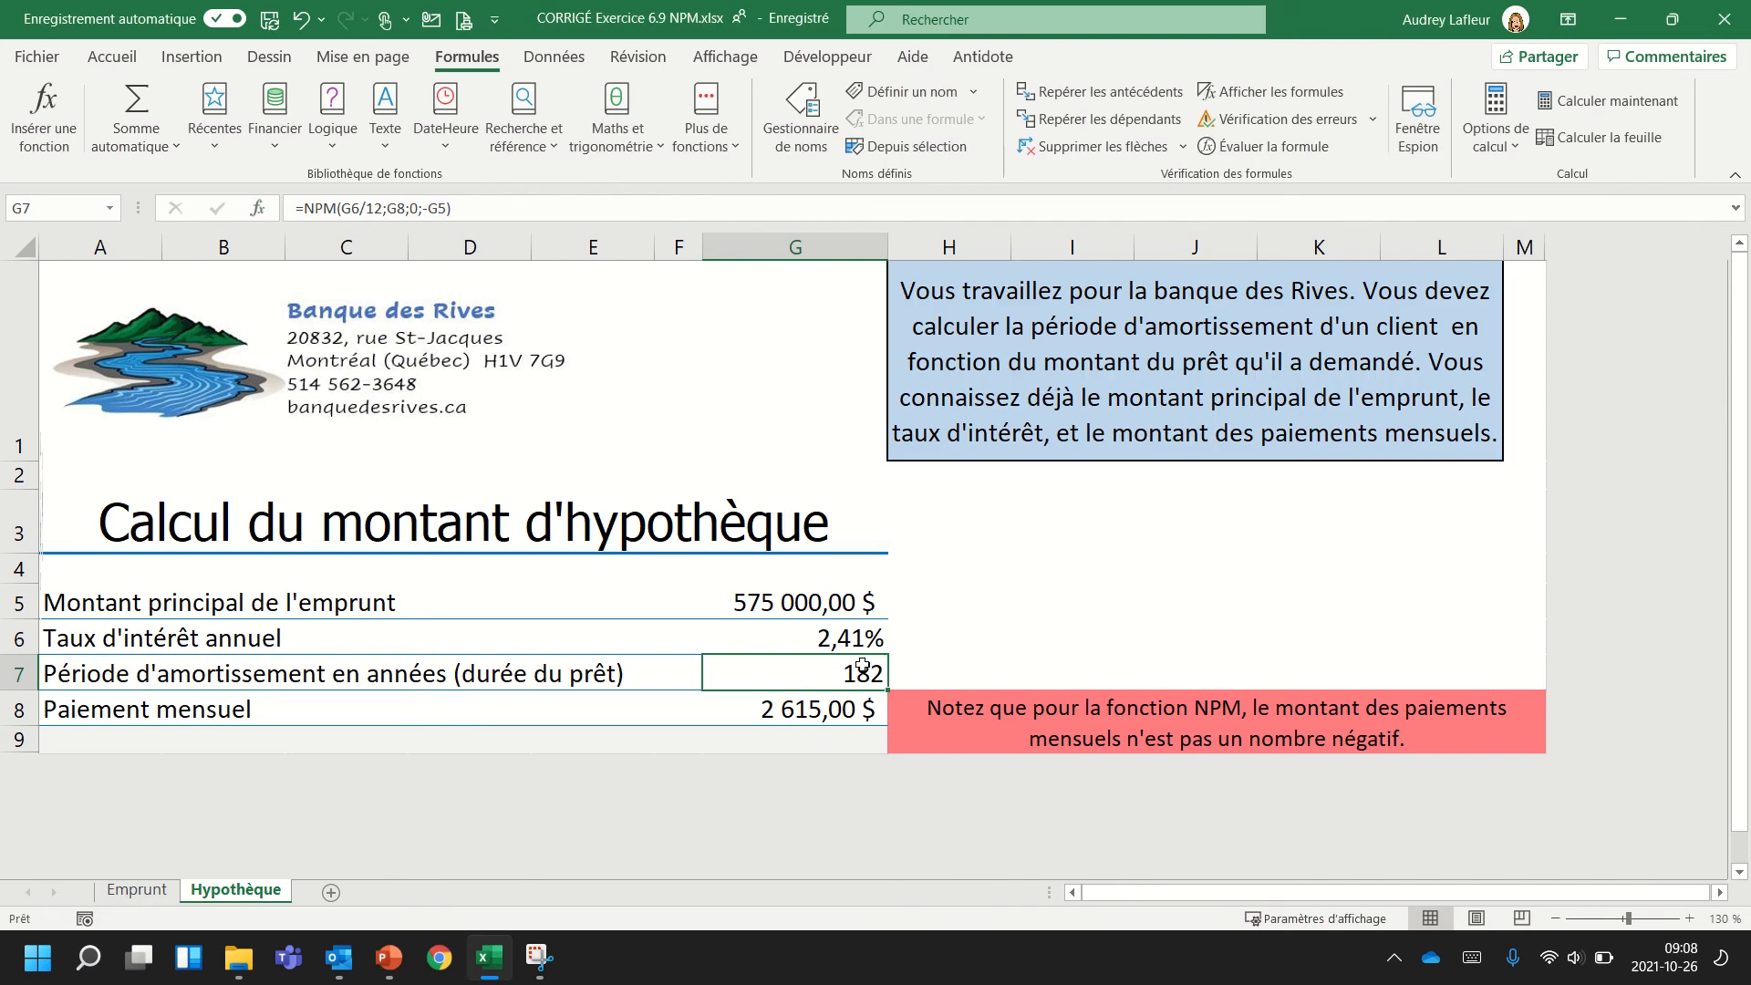
# Replace "années" with "mois" in the amortization period label in A7.
pyautogui.click(438, 680)
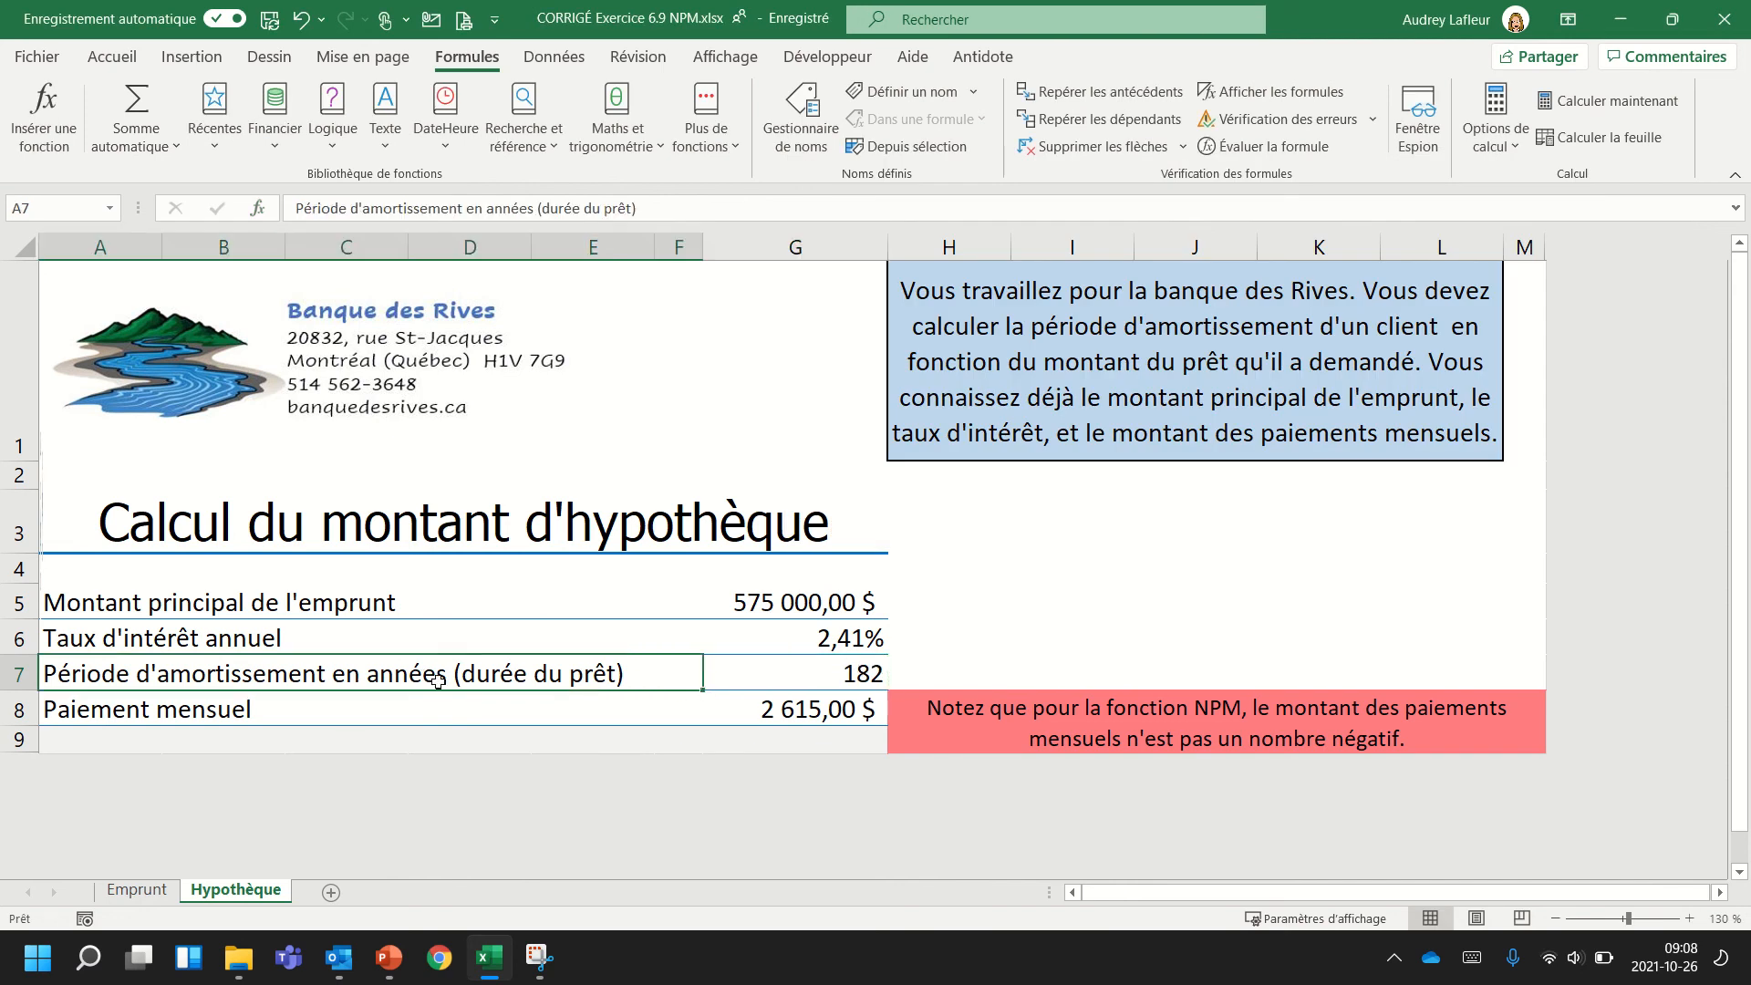
pyautogui.doubleClick(440, 679)
pyautogui.moveTo(446, 680); pyautogui.dragTo(371, 680)
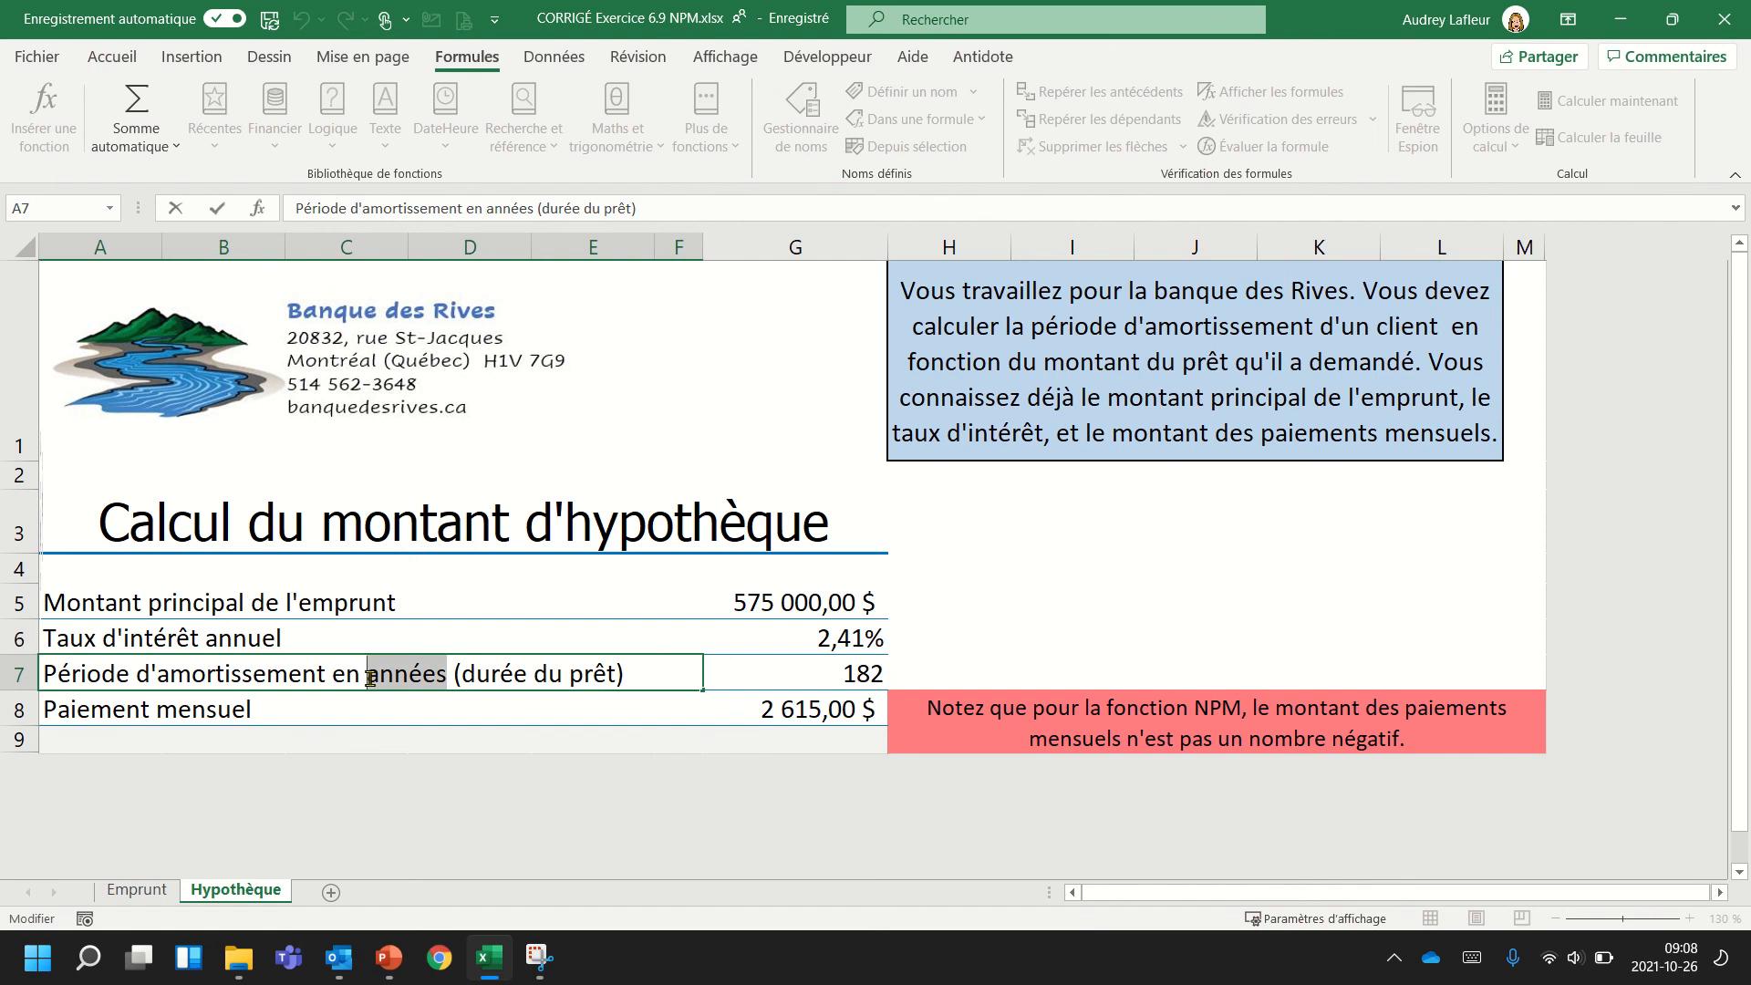
pyautogui.write('mois')
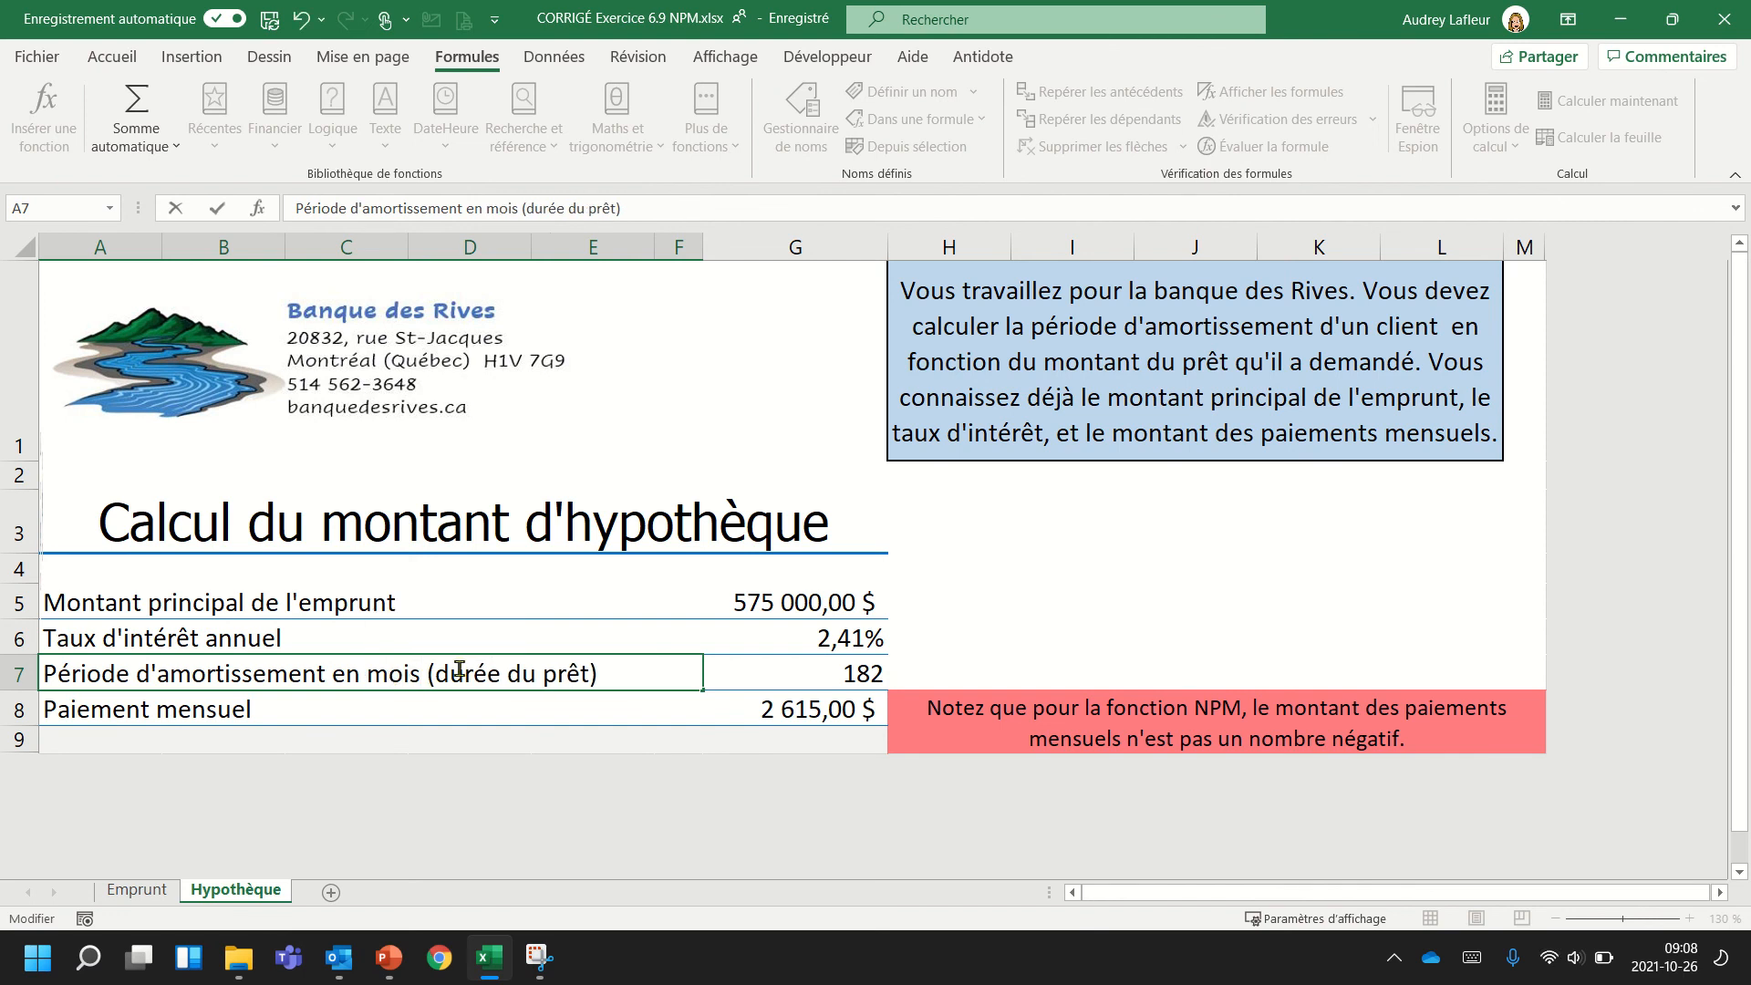
pyautogui.click(800, 673)
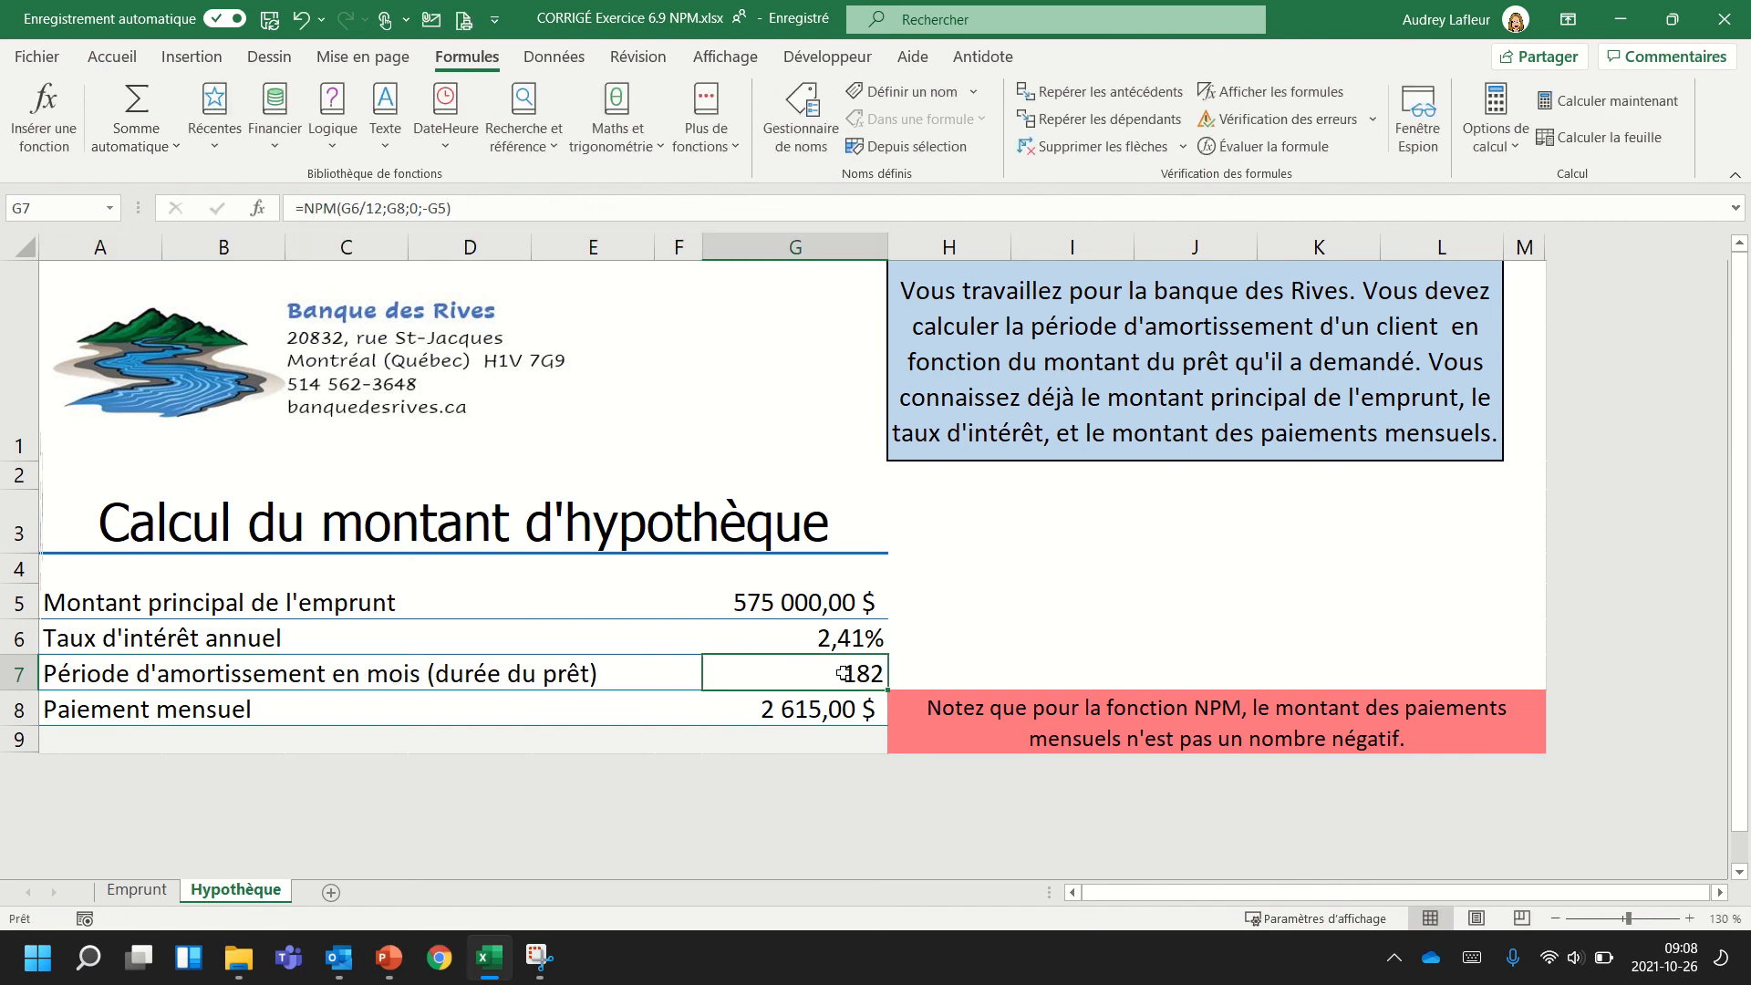